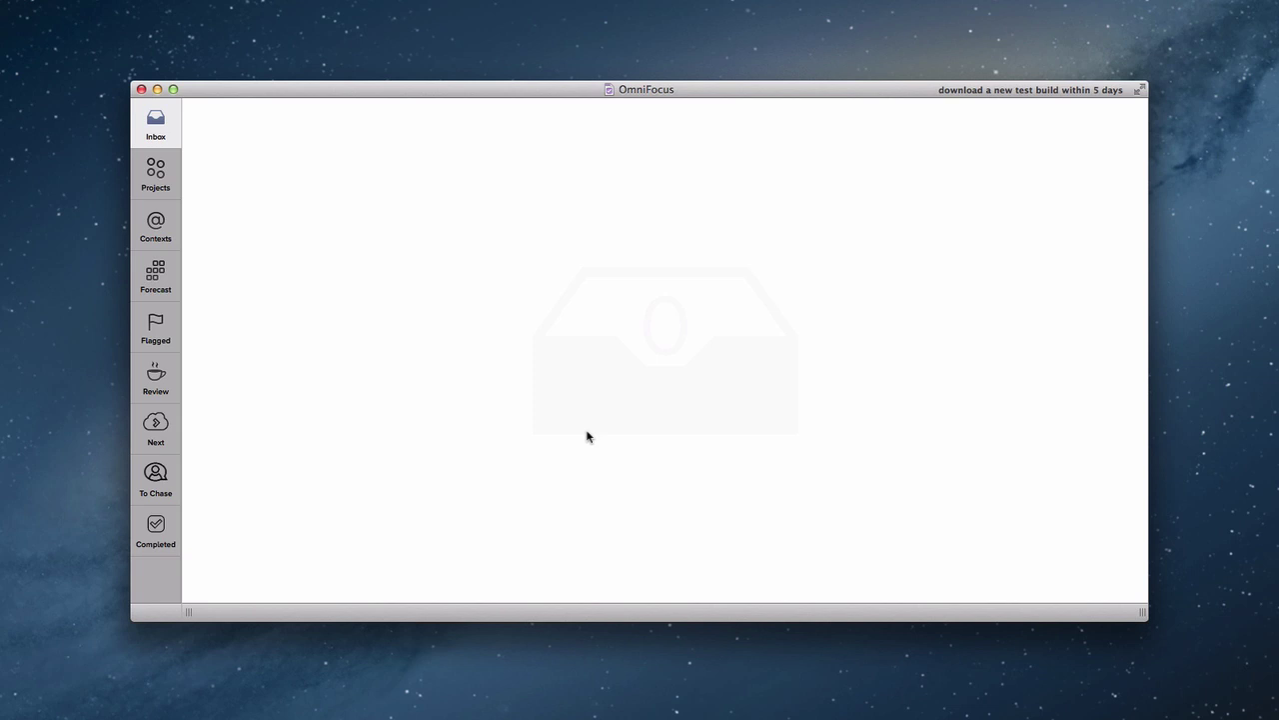
Add 'DO this thing' as a new inbox item
{"action": "key", "text": "super+n"}
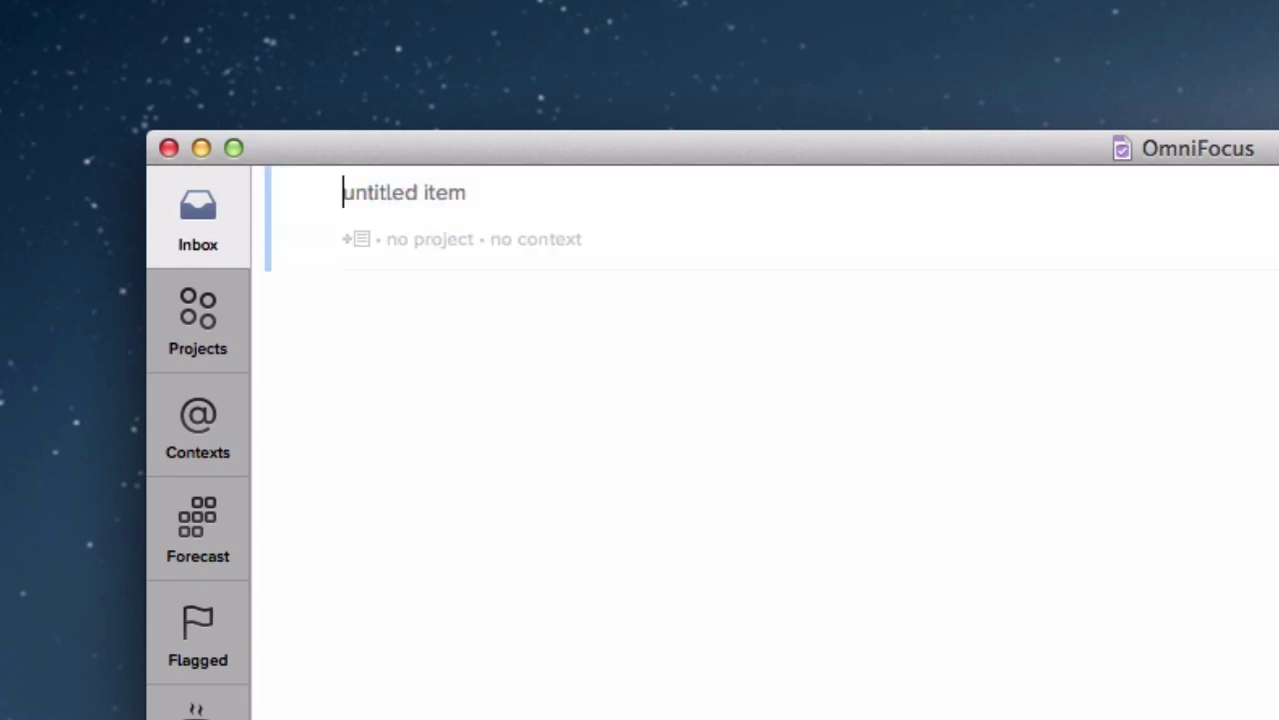
{"action": "type", "text": "Te"}
{"action": "key", "text": "BackSpace"}
{"action": "key", "text": "BackSpace"}
{"action": "type", "text": "DO this "}
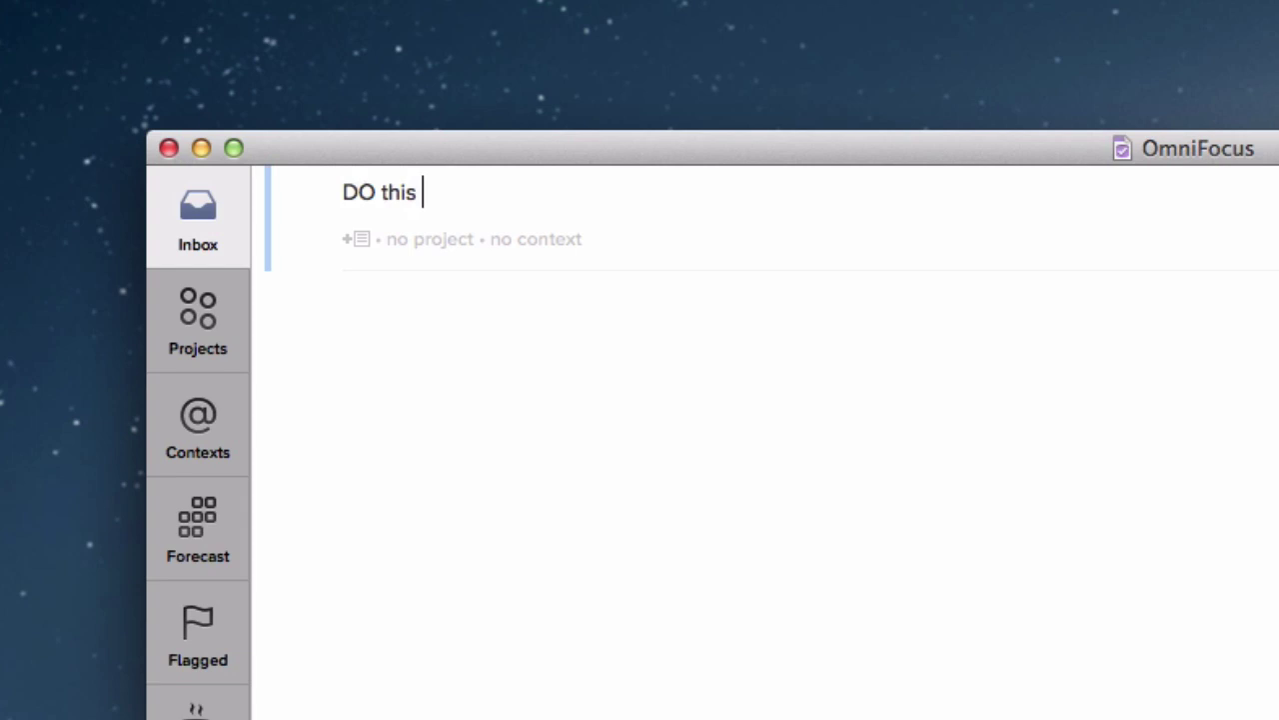
{"action": "type", "text": "thing"}
{"action": "key", "text": "Escape"}
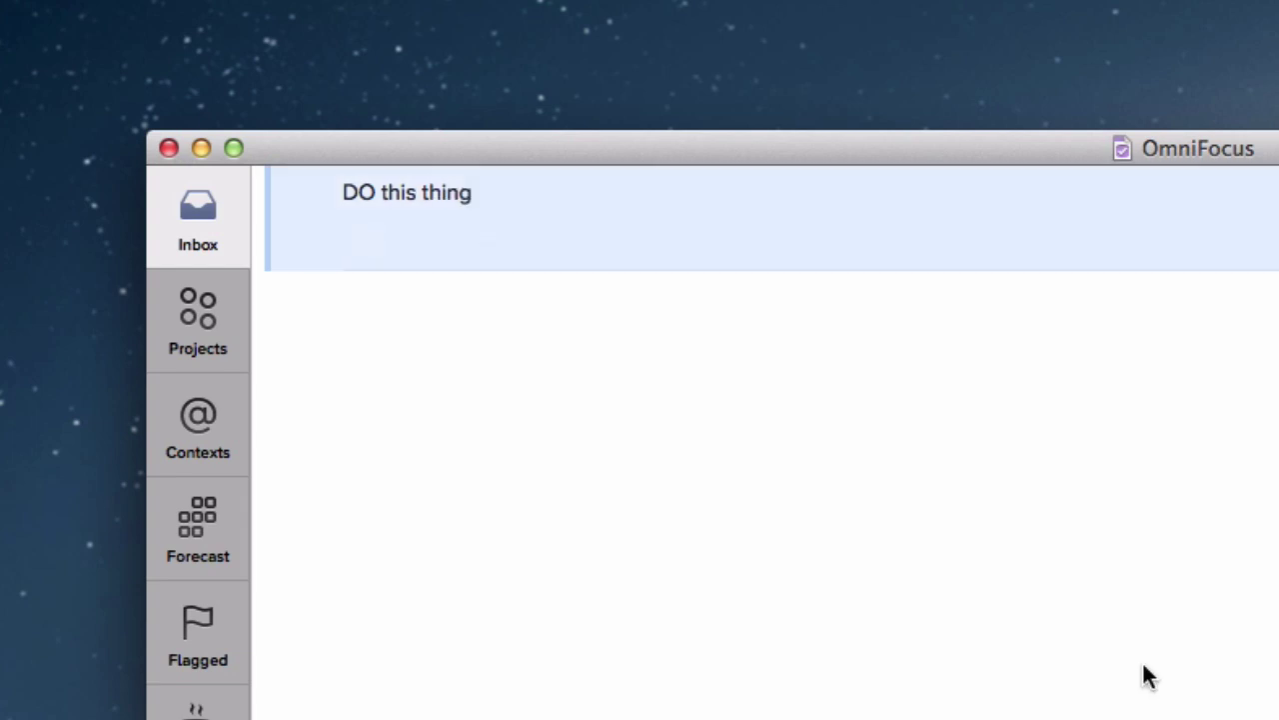
Add a second inbox item 'Another thing', then select 'DO this thing'
{"action": "key", "text": "Return"}
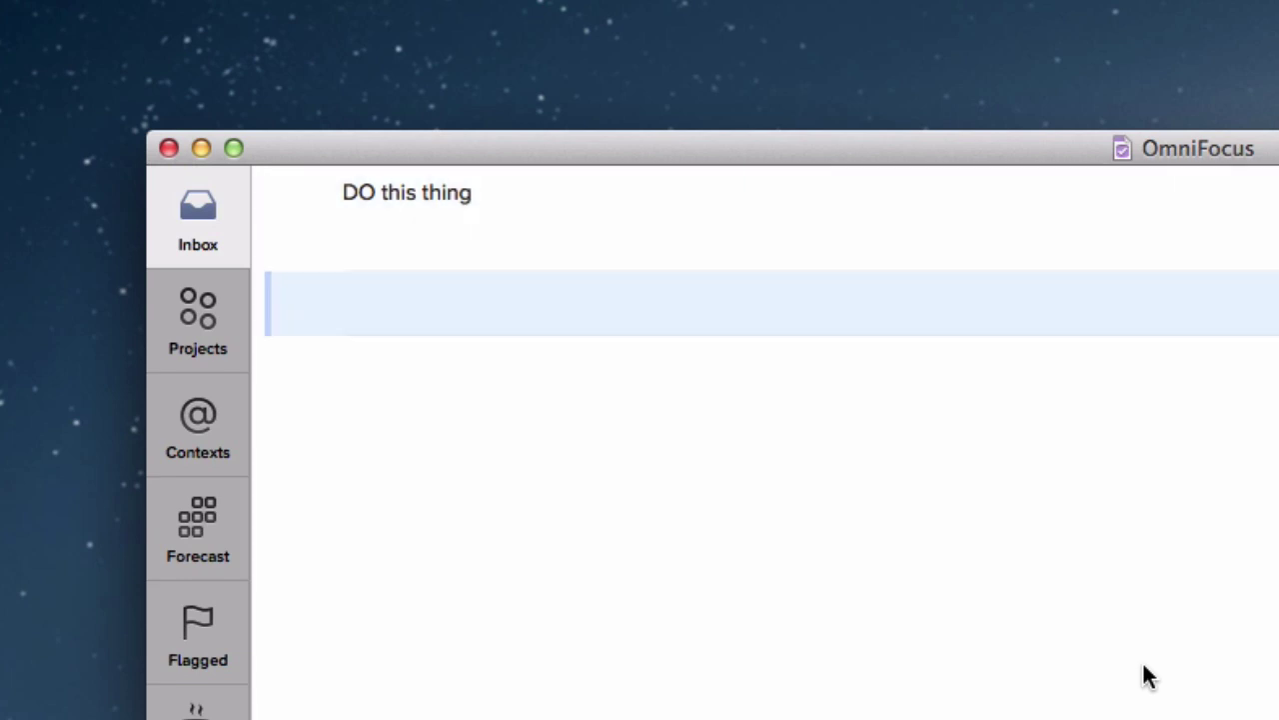
{"action": "type", "text": "Another thing"}
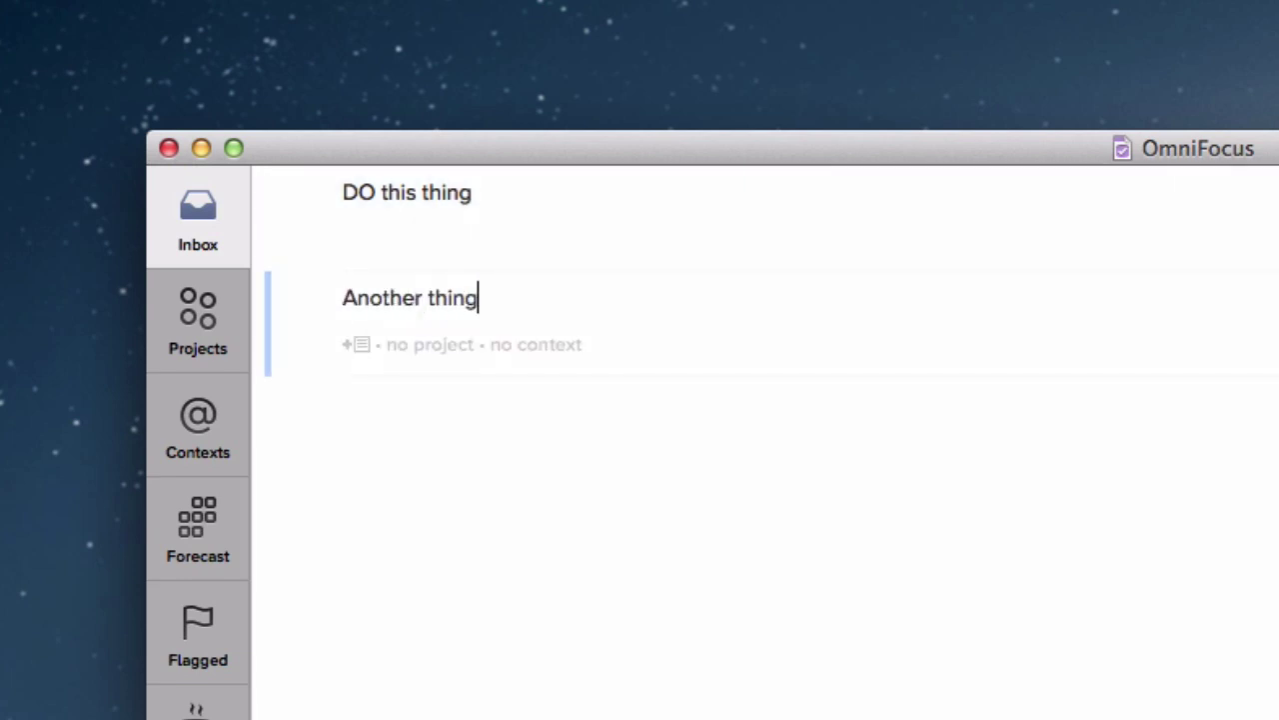
{"action": "key", "text": "Escape"}
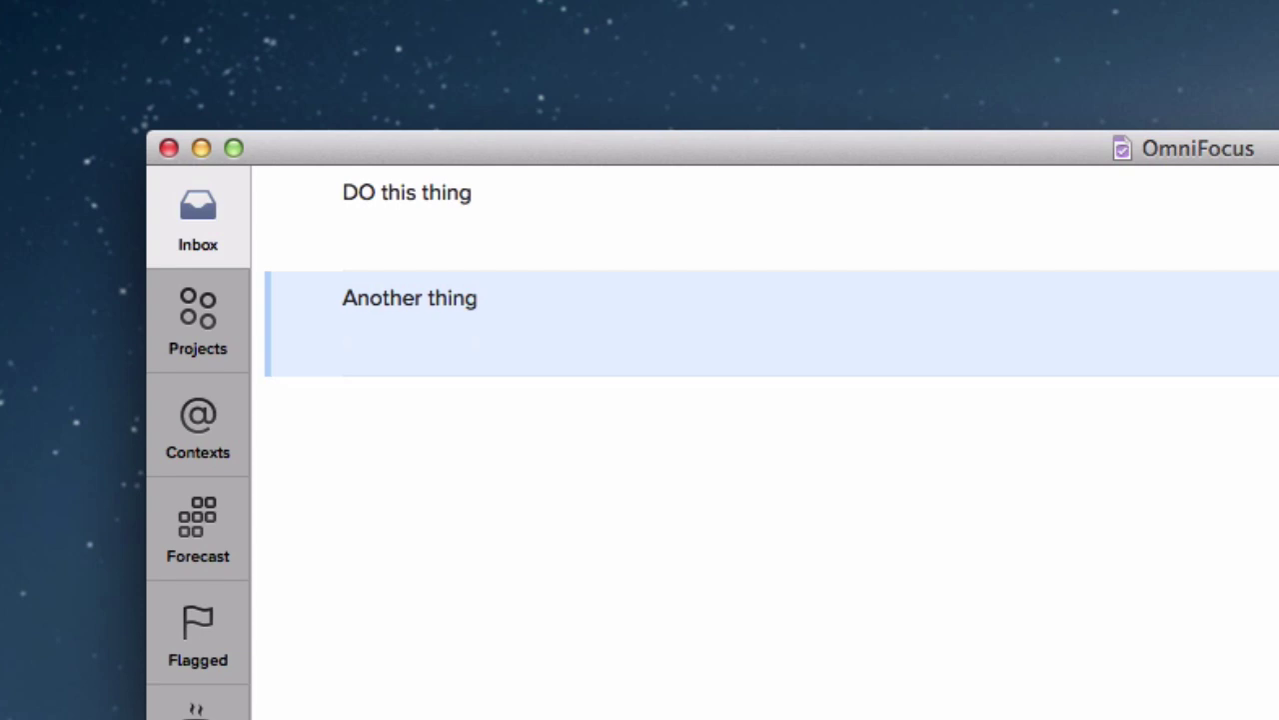
{"action": "left_click", "coordinate": [645, 225]}
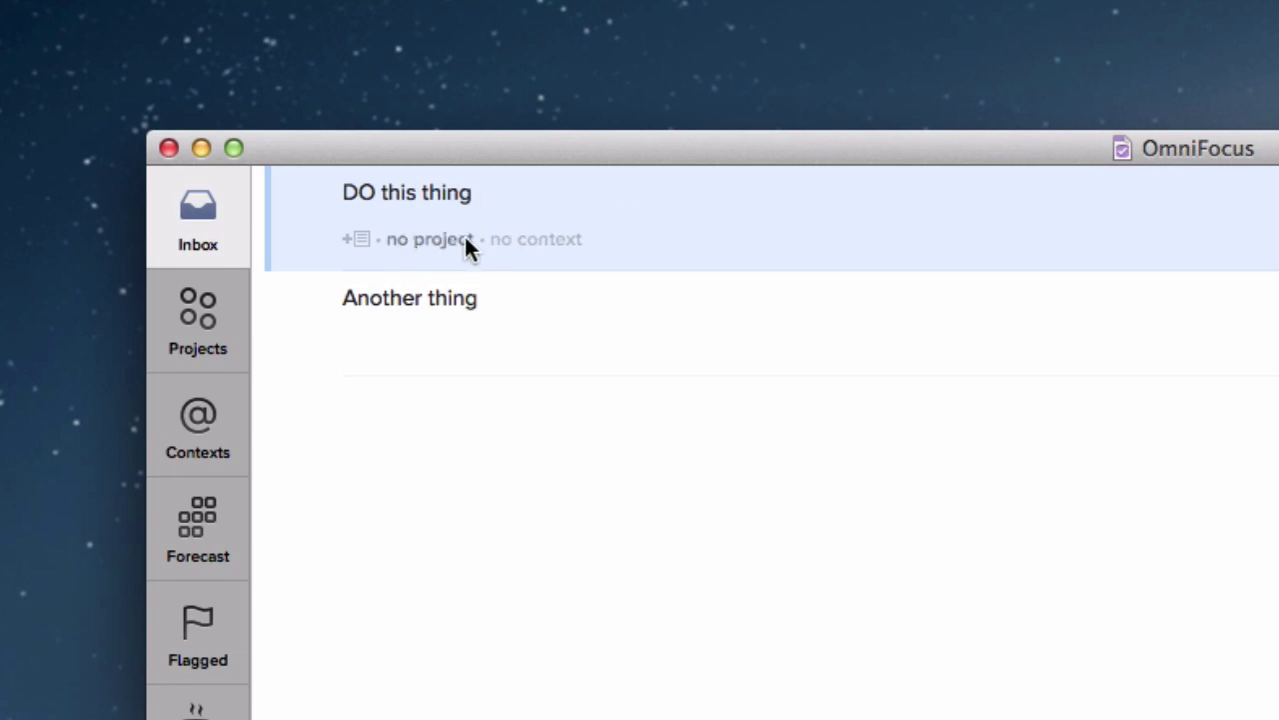
Give 'DO this thing' the note 'This is a note' and the Miscellaneous project
{"action": "left_click", "coordinate": [357, 240]}
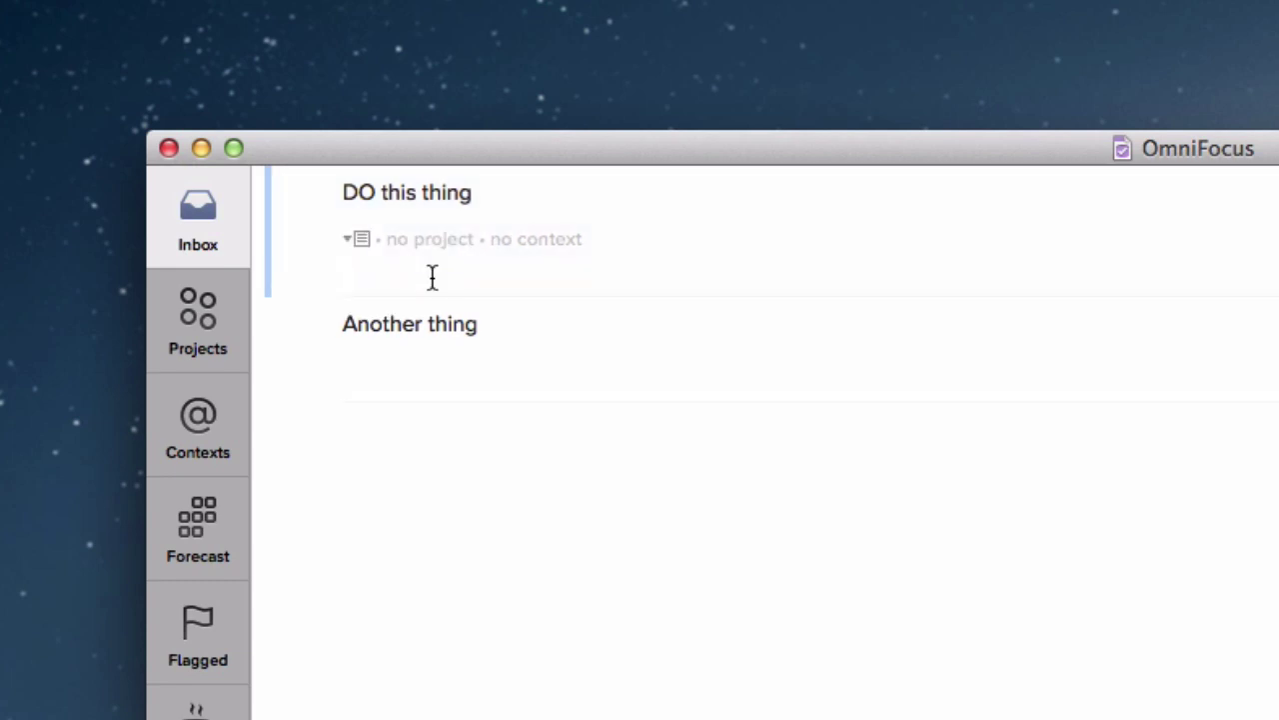
{"action": "type", "text": "This is a note"}
{"action": "left_click", "coordinate": [413, 240]}
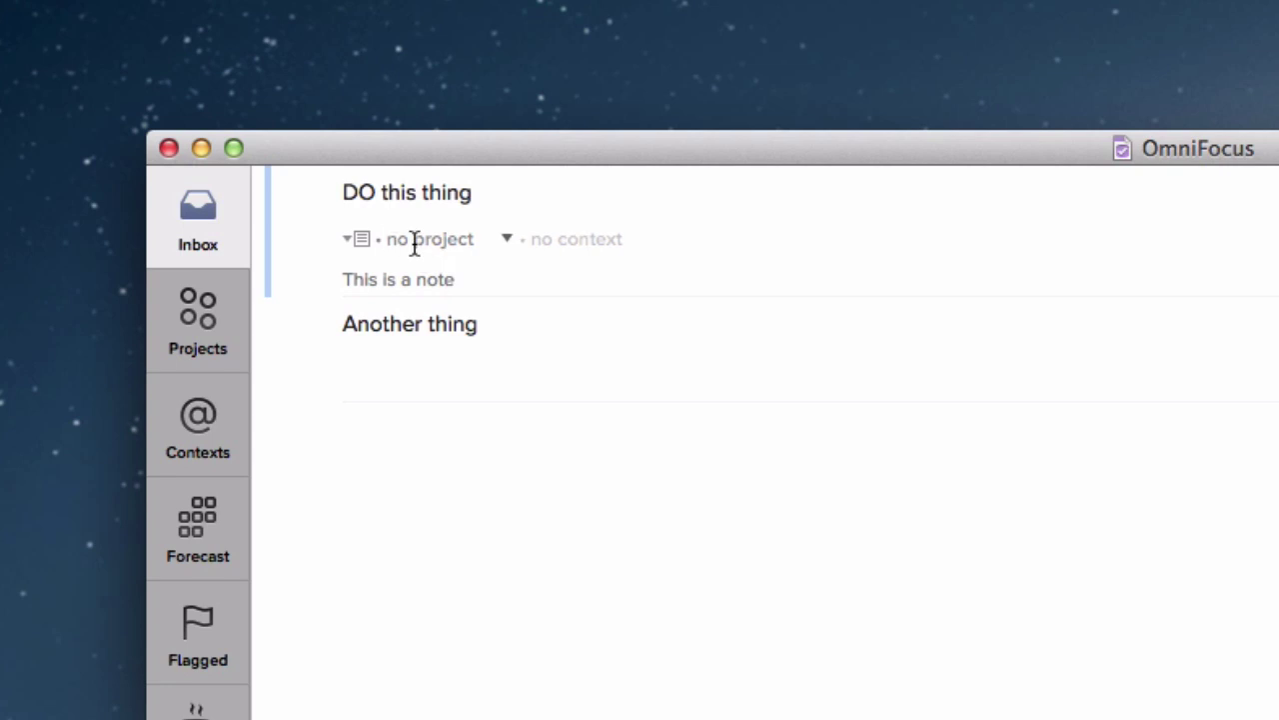
{"action": "type", "text": "misc"}
{"action": "key", "text": "Return"}
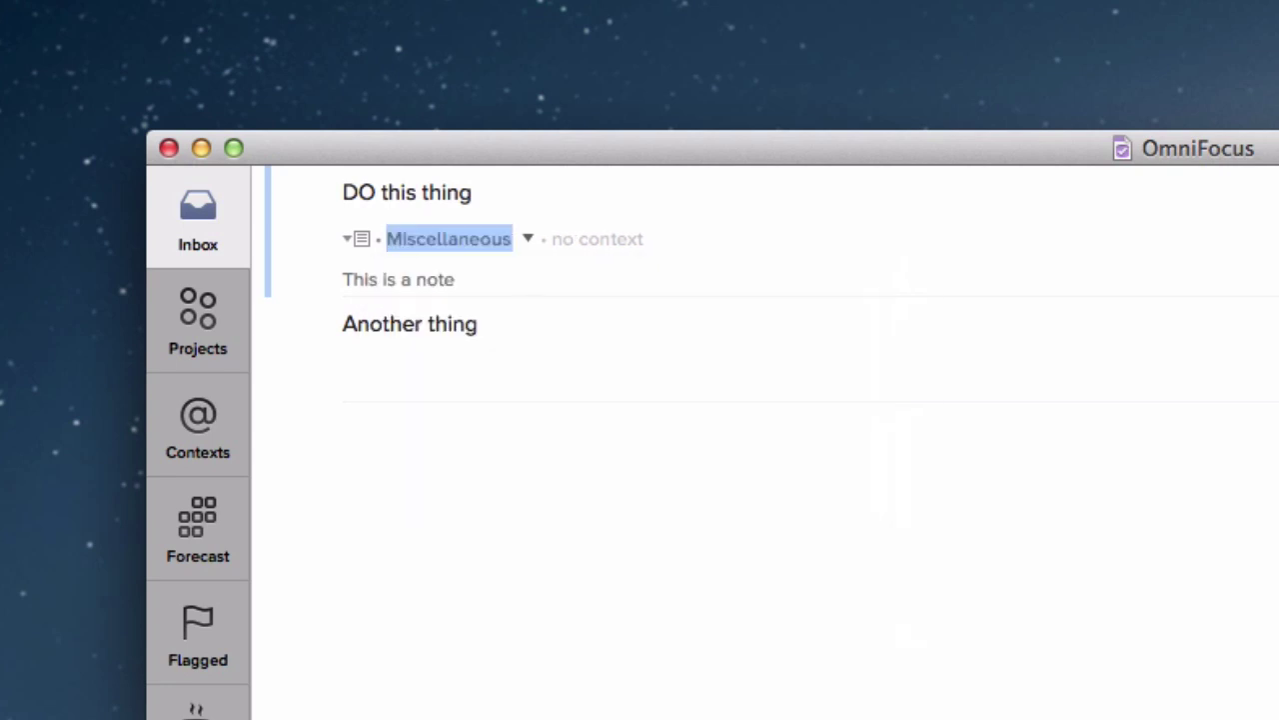
{"action": "key", "text": "Tab"}
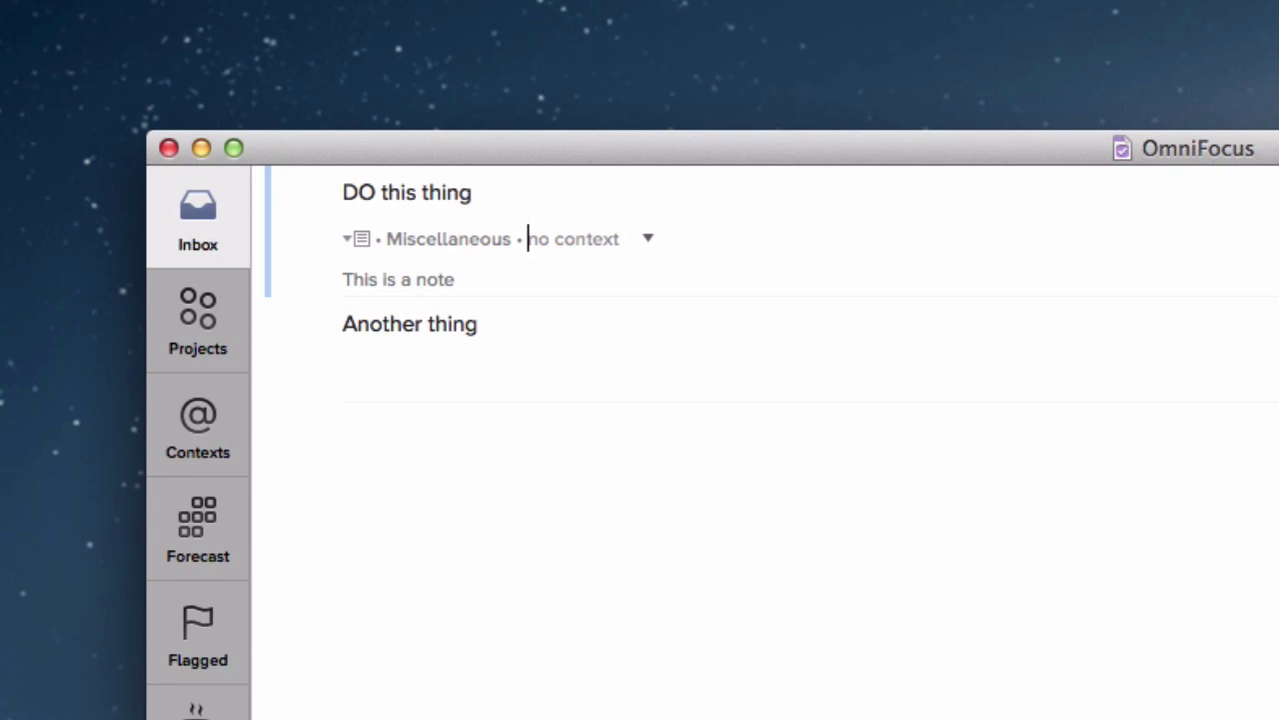
Leave the context empty and select both inbox items
{"action": "left_click", "coordinate": [789, 647]}
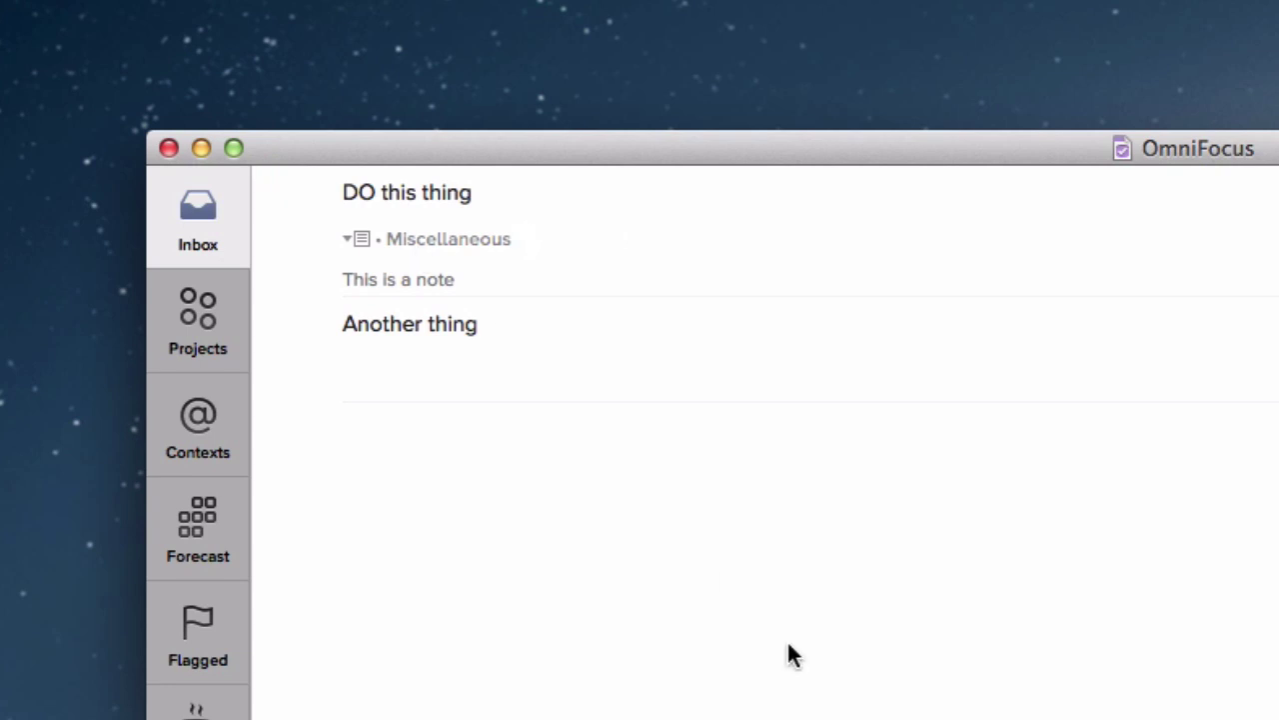
{"action": "left_click", "coordinate": [692, 254]}
{"action": "left_click", "coordinate": [679, 351], "text": "shift"}
Delete both inbox items and switch to the Contexts perspective
{"action": "key", "text": "Delete"}
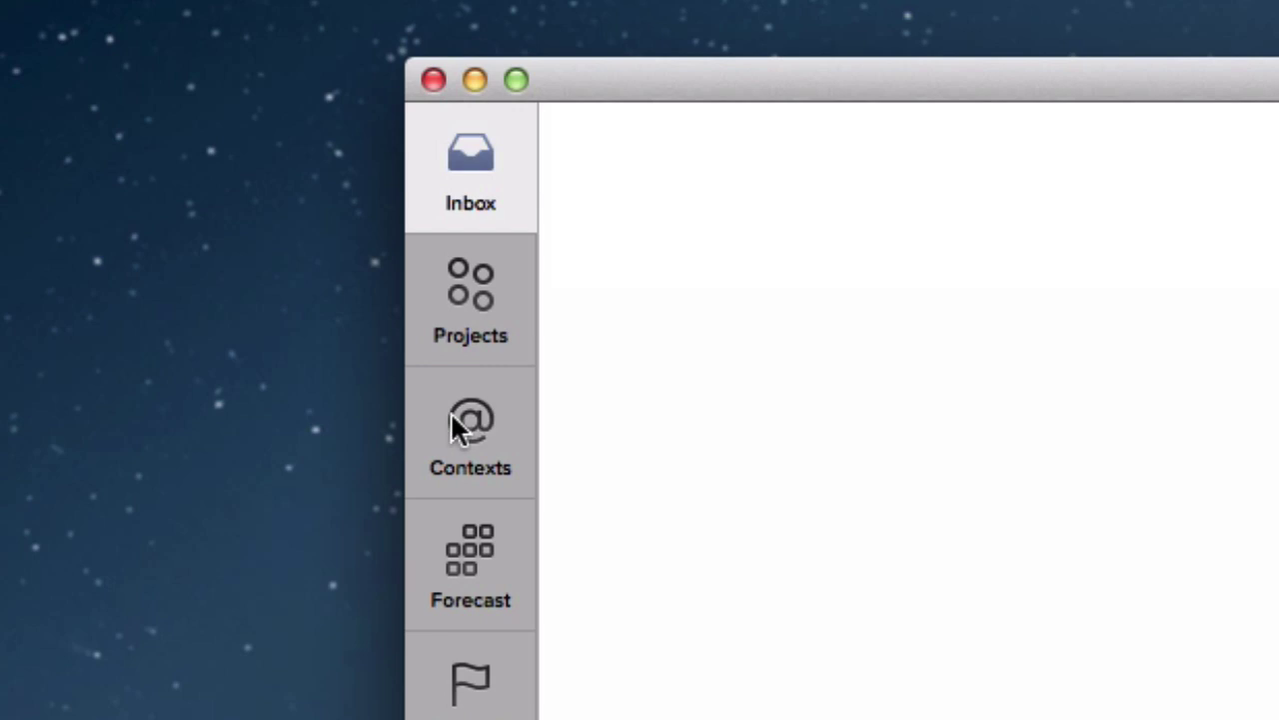
{"action": "left_click", "coordinate": [451, 412]}
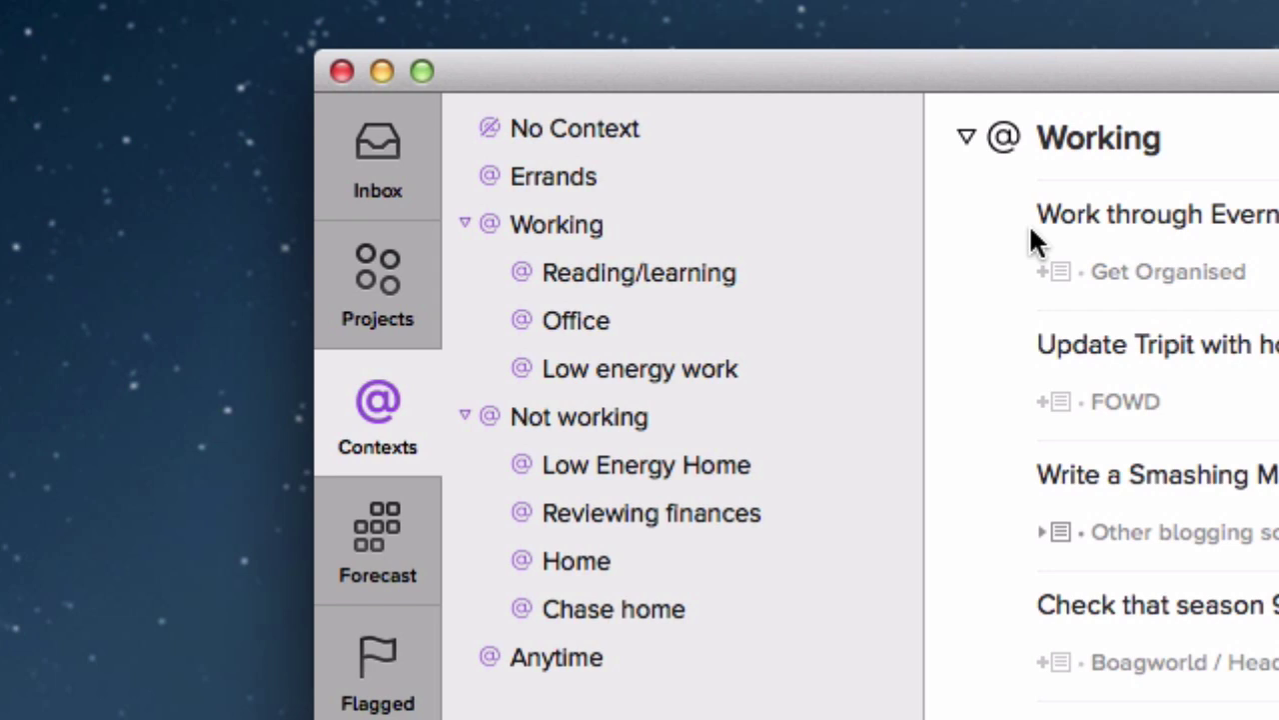
Collapse the Working, Reading/learning, Office, Low energy work, Not working, Home and Anytime groups
{"action": "left_click", "coordinate": [966, 137]}
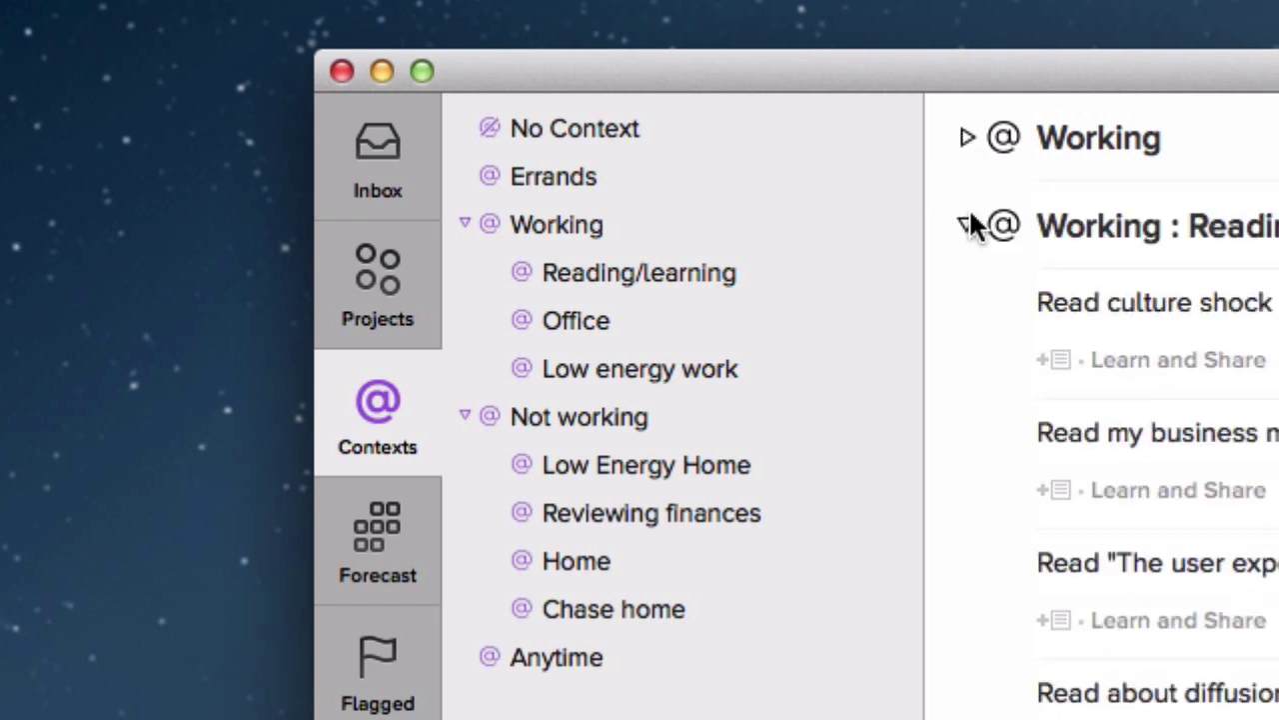
{"action": "left_click", "coordinate": [968, 225]}
{"action": "left_click", "coordinate": [968, 312]}
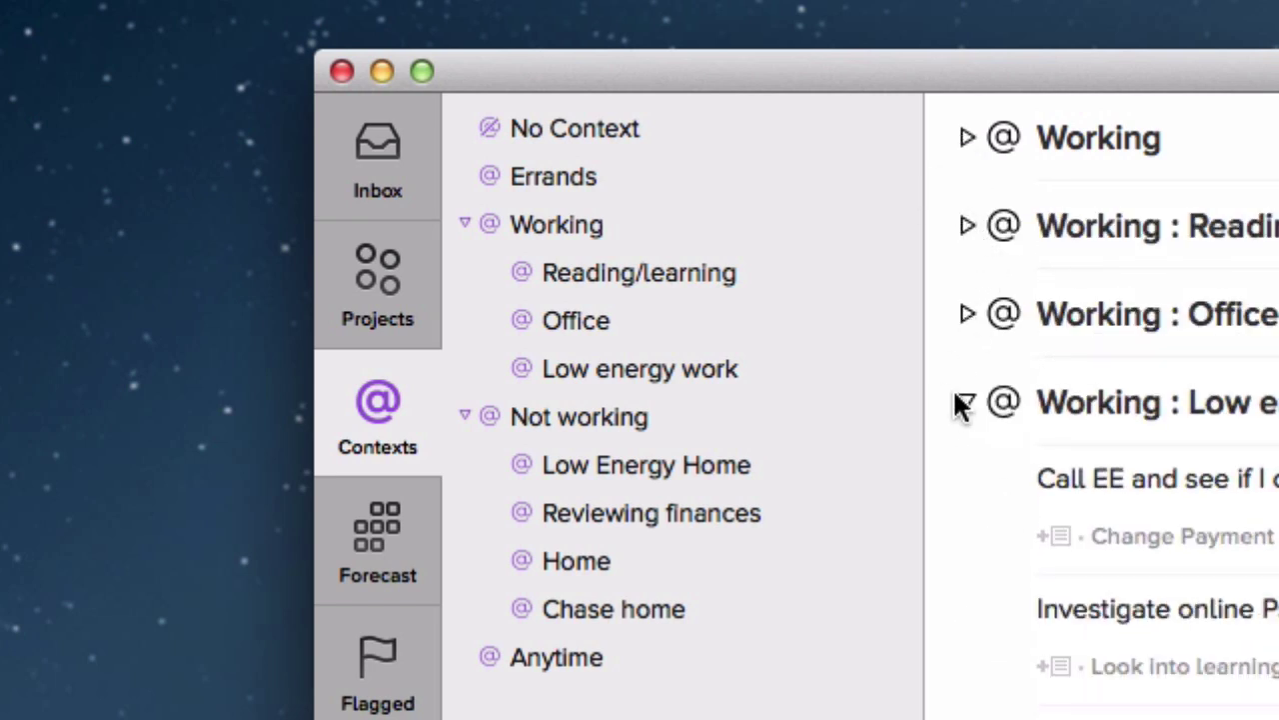
{"action": "left_click", "coordinate": [957, 398]}
{"action": "left_click", "coordinate": [965, 404]}
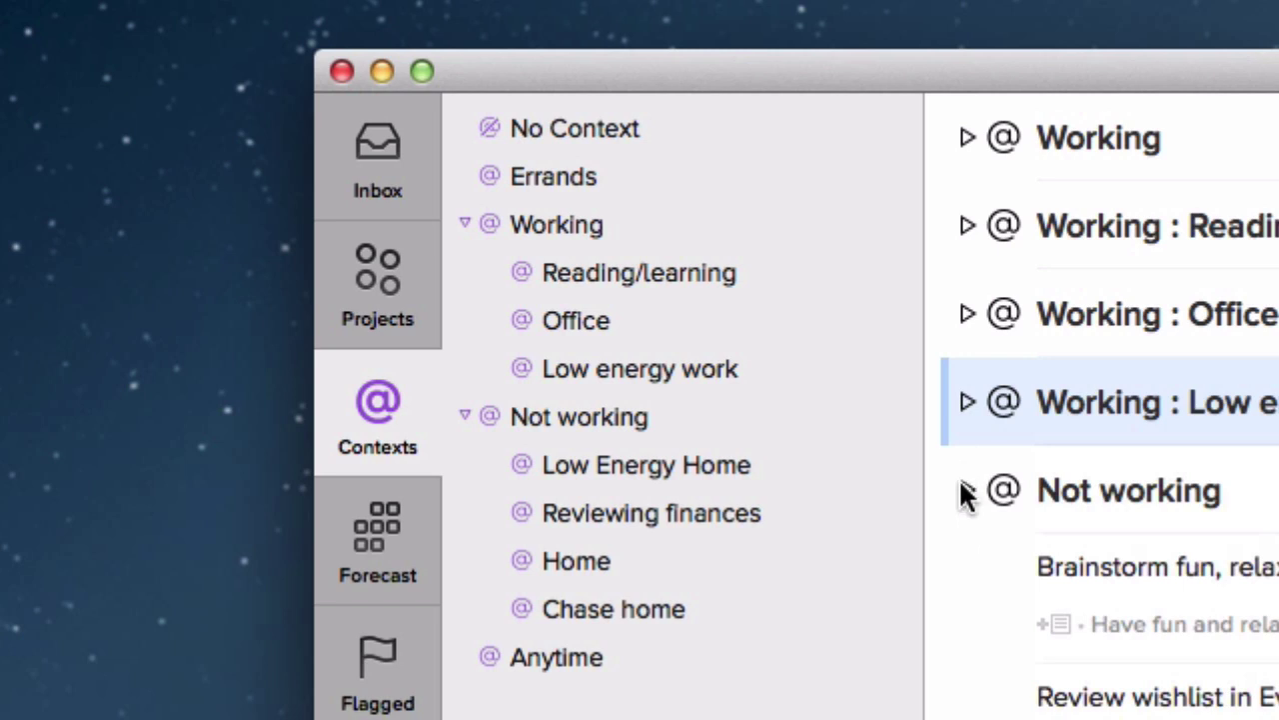
{"action": "left_click", "coordinate": [967, 490]}
{"action": "left_click", "coordinate": [968, 578]}
{"action": "left_click", "coordinate": [966, 664]}
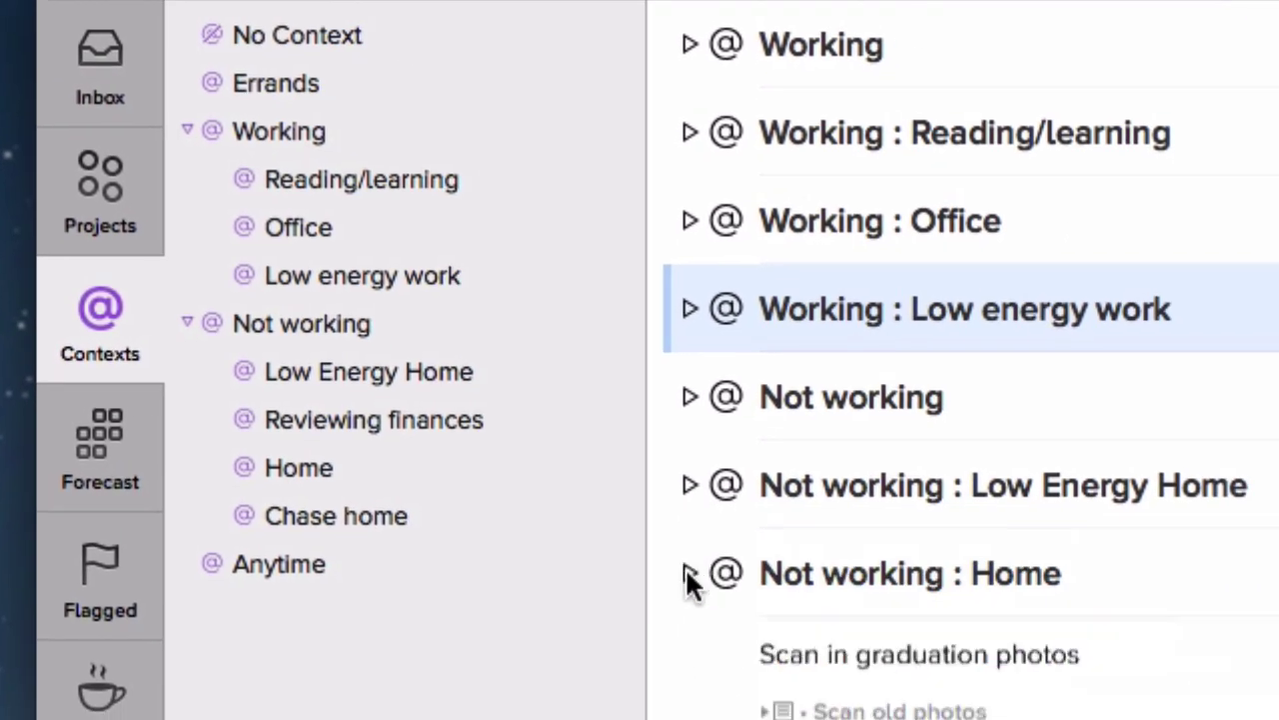
{"action": "left_click", "coordinate": [686, 570]}
{"action": "left_click", "coordinate": [692, 665]}
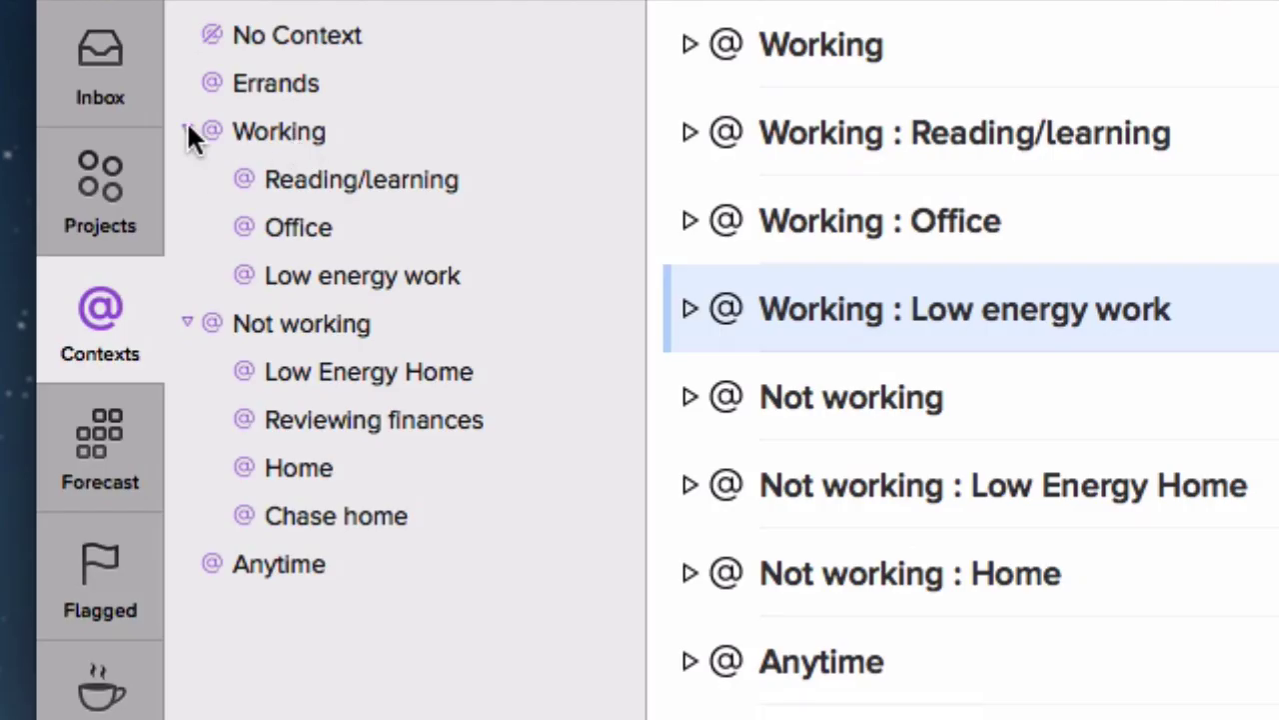
Fold Working and Not working in the context list, then unfold Working again
{"action": "left_click", "coordinate": [187, 128]}
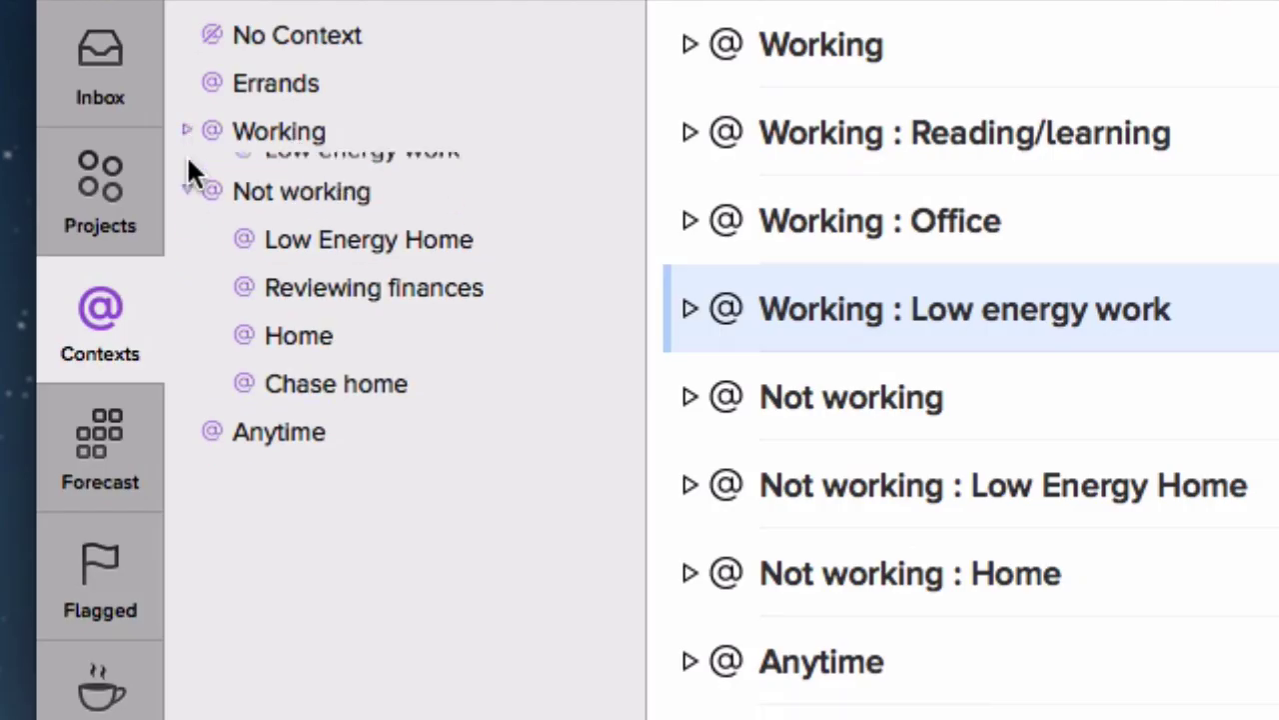
{"action": "left_click", "coordinate": [187, 175]}
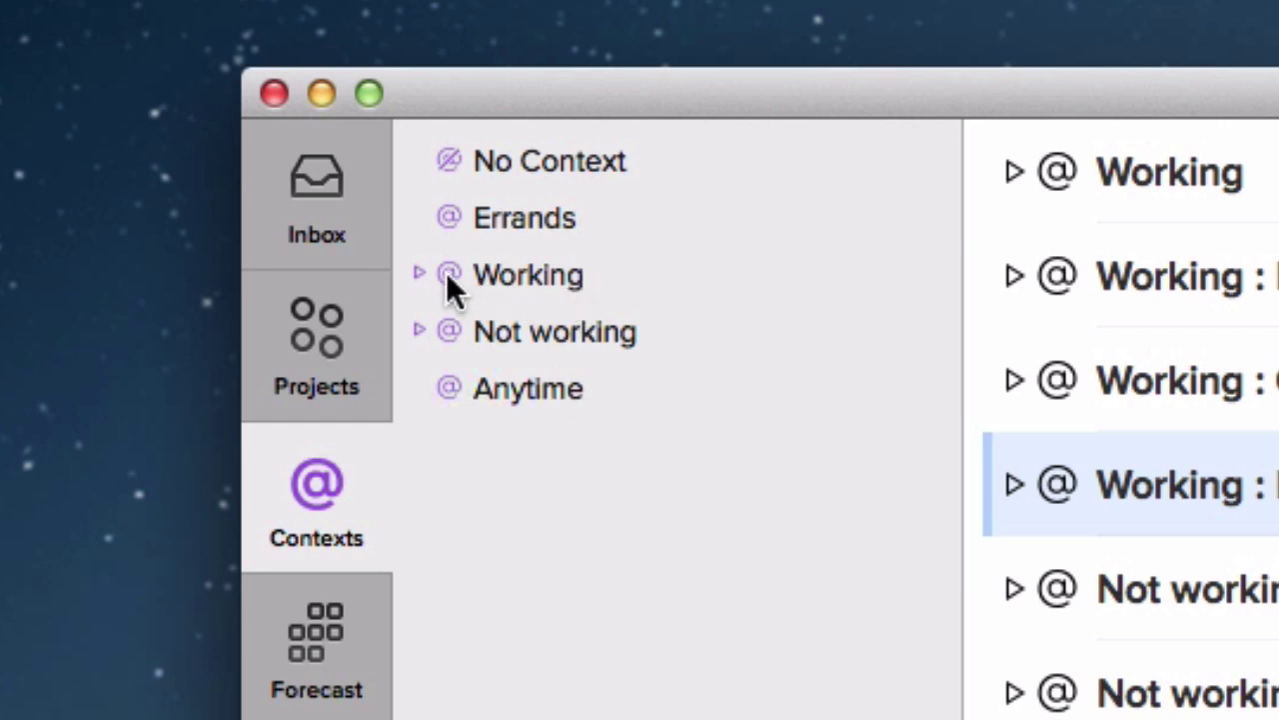
{"action": "left_click", "coordinate": [415, 271]}
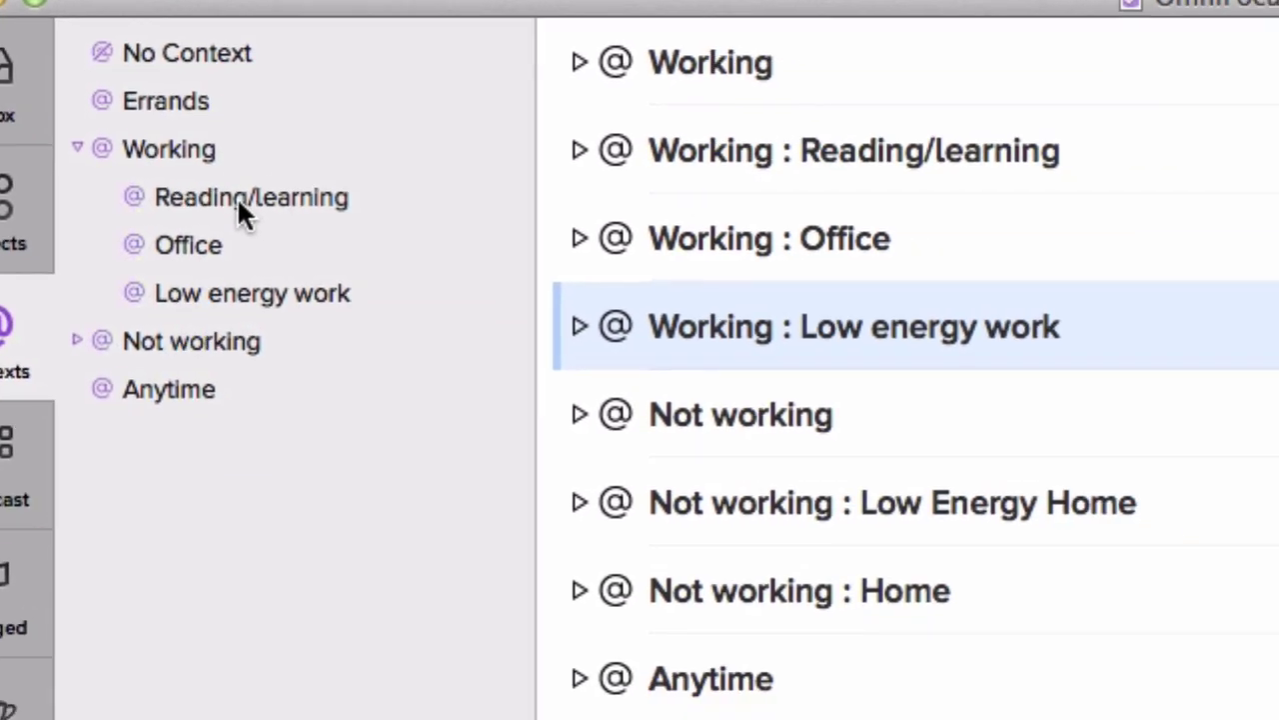
View Reading/learning, Office (selecting 'Measure space for a sofa') and Low energy work contexts
{"action": "left_click", "coordinate": [628, 333]}
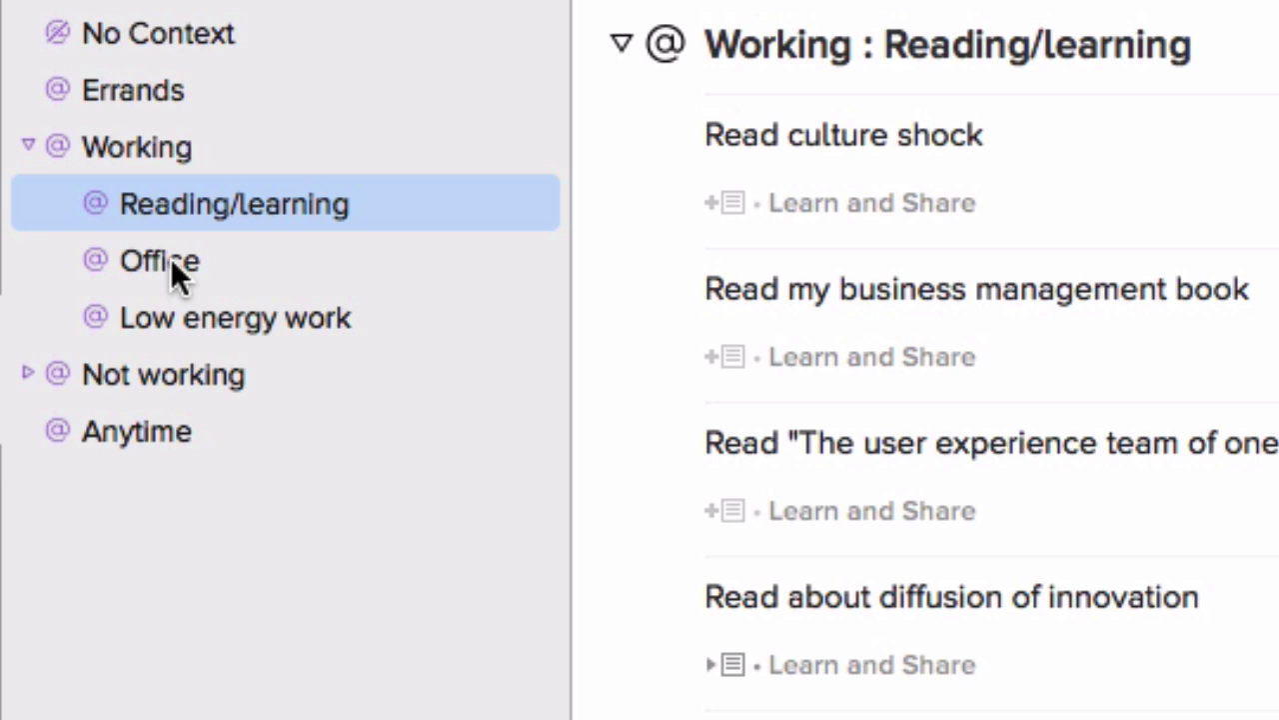
{"action": "left_click", "coordinate": [171, 258]}
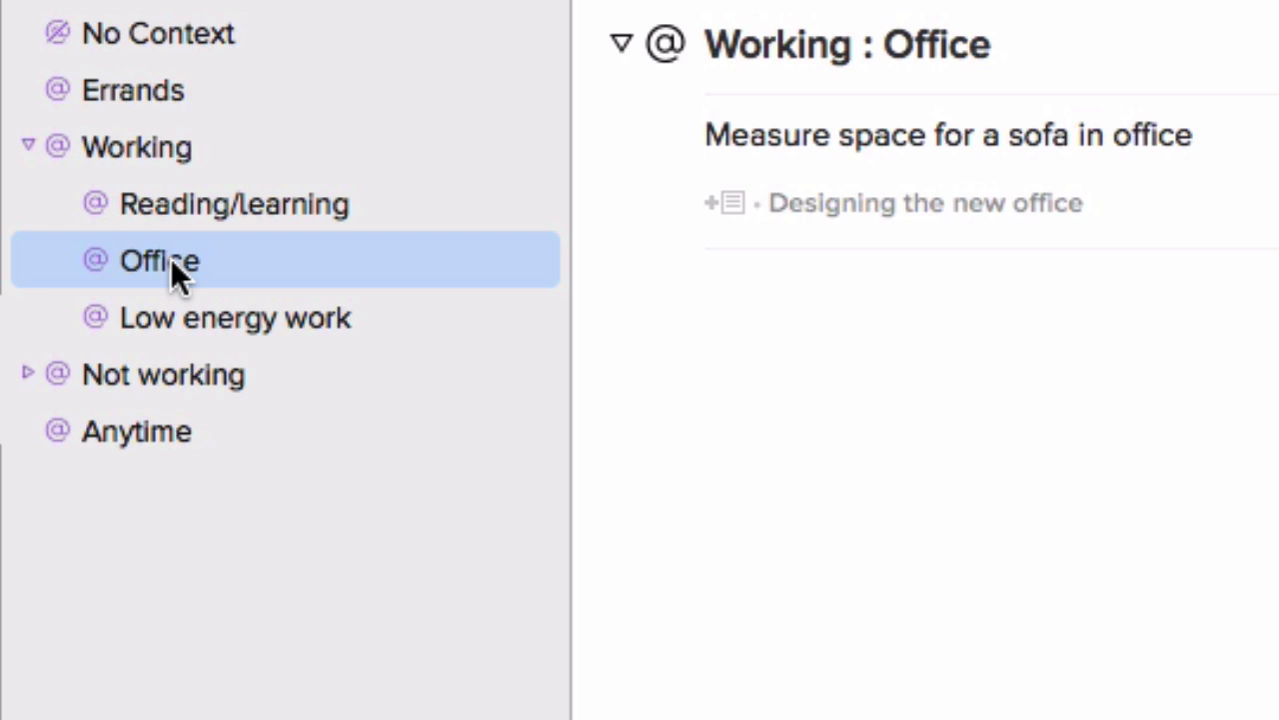
{"action": "left_click", "coordinate": [1238, 208]}
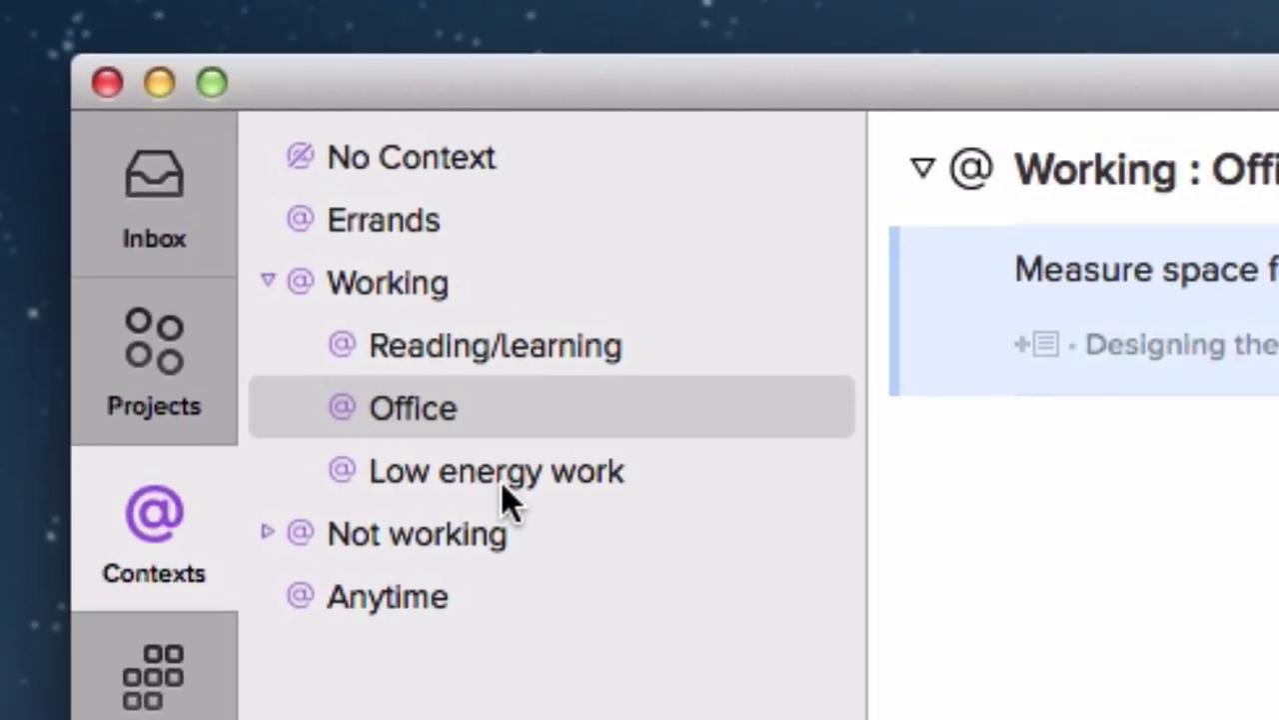
{"action": "left_click", "coordinate": [241, 329]}
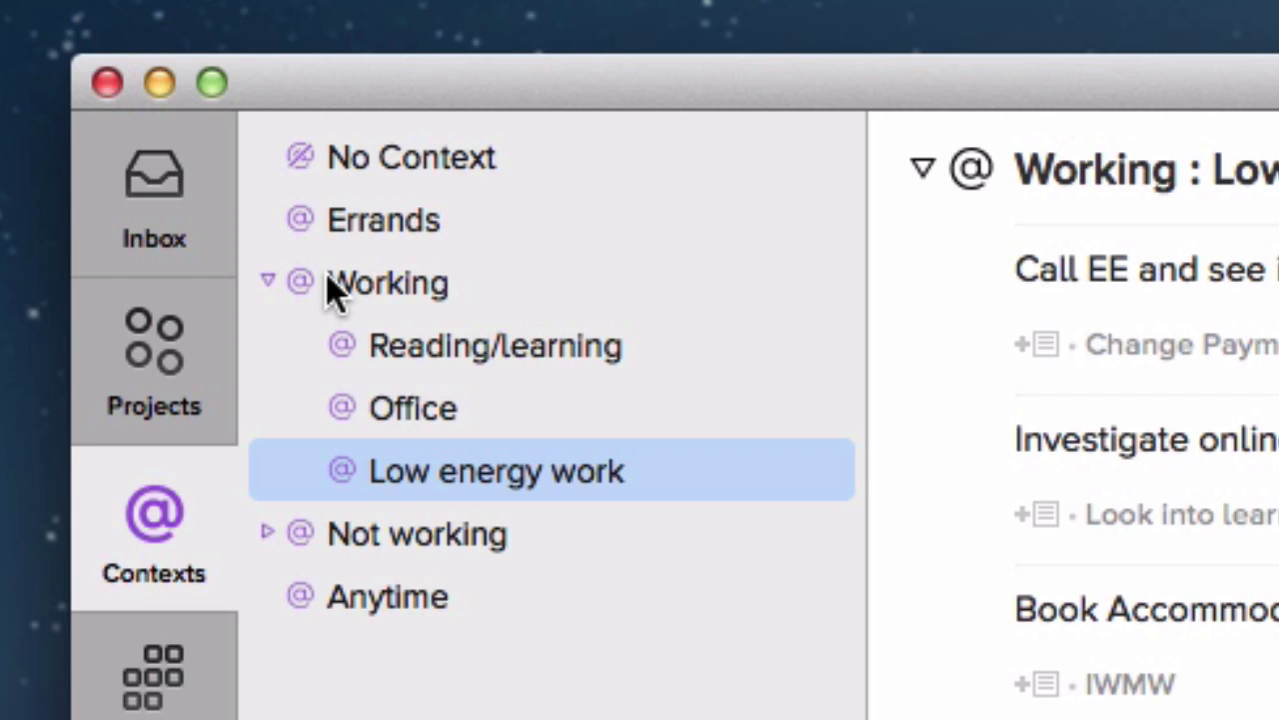
Fold Working, then select Not working and unfold it to show its sub-contexts
{"action": "left_click", "coordinate": [264, 282]}
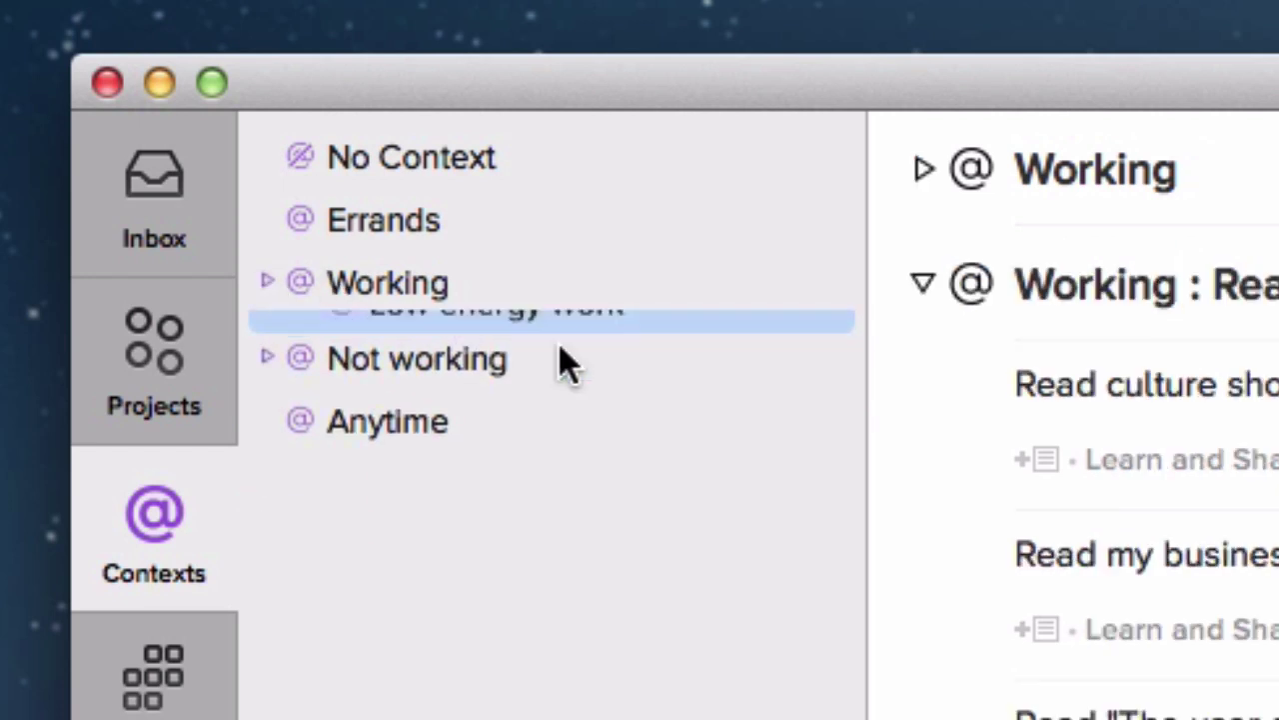
{"action": "left_click", "coordinate": [359, 350]}
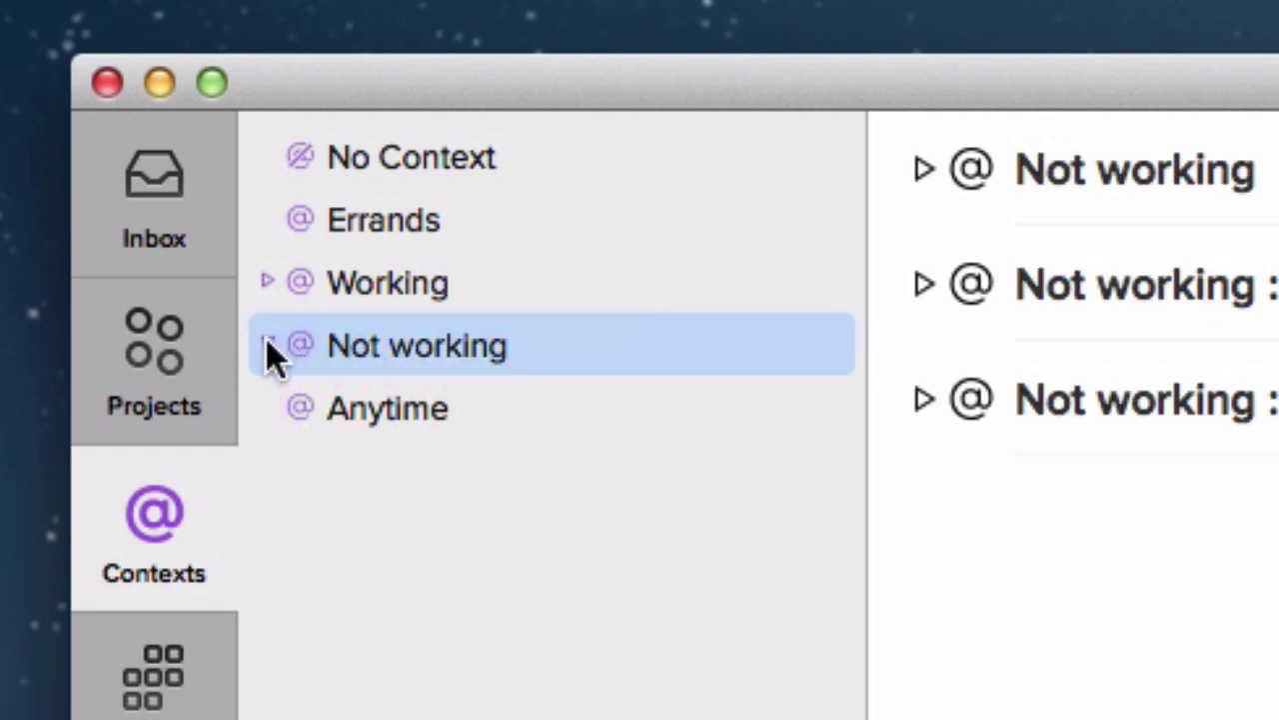
{"action": "left_click", "coordinate": [266, 342]}
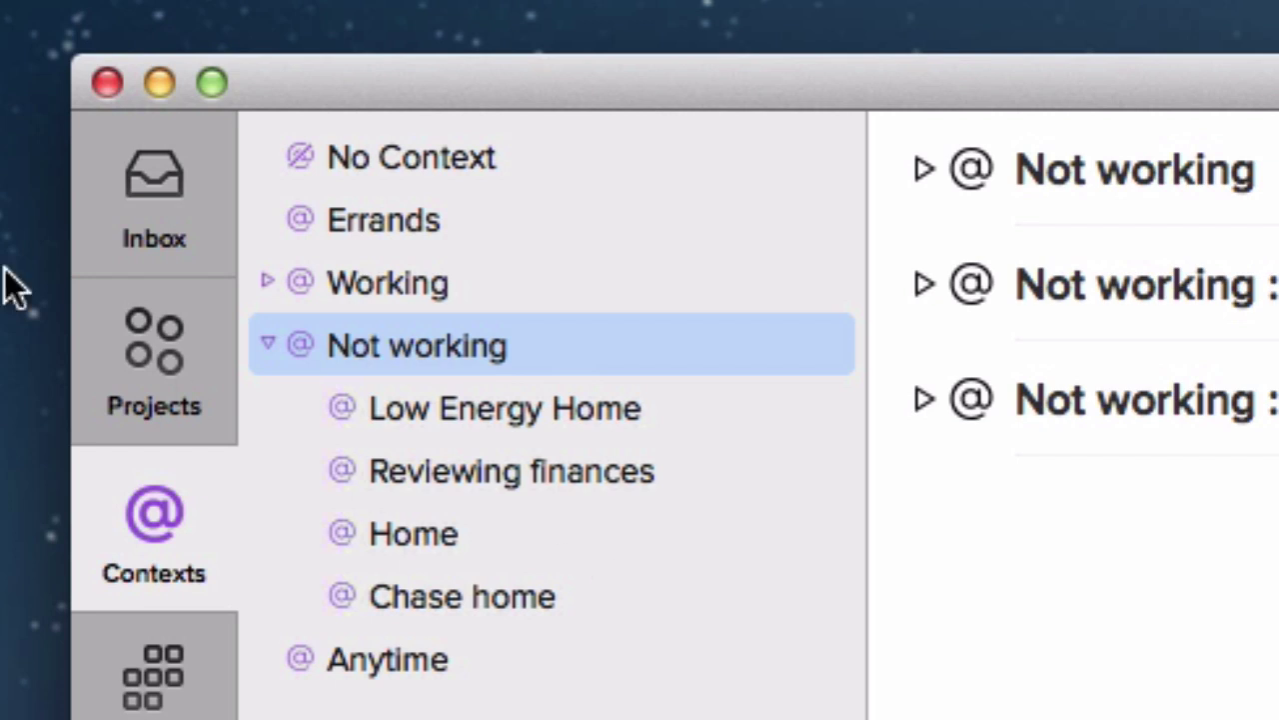
Switch to Projects and collapse the nine folders from Improve Family Life to Boring life stuff!
{"action": "left_click", "coordinate": [143, 344]}
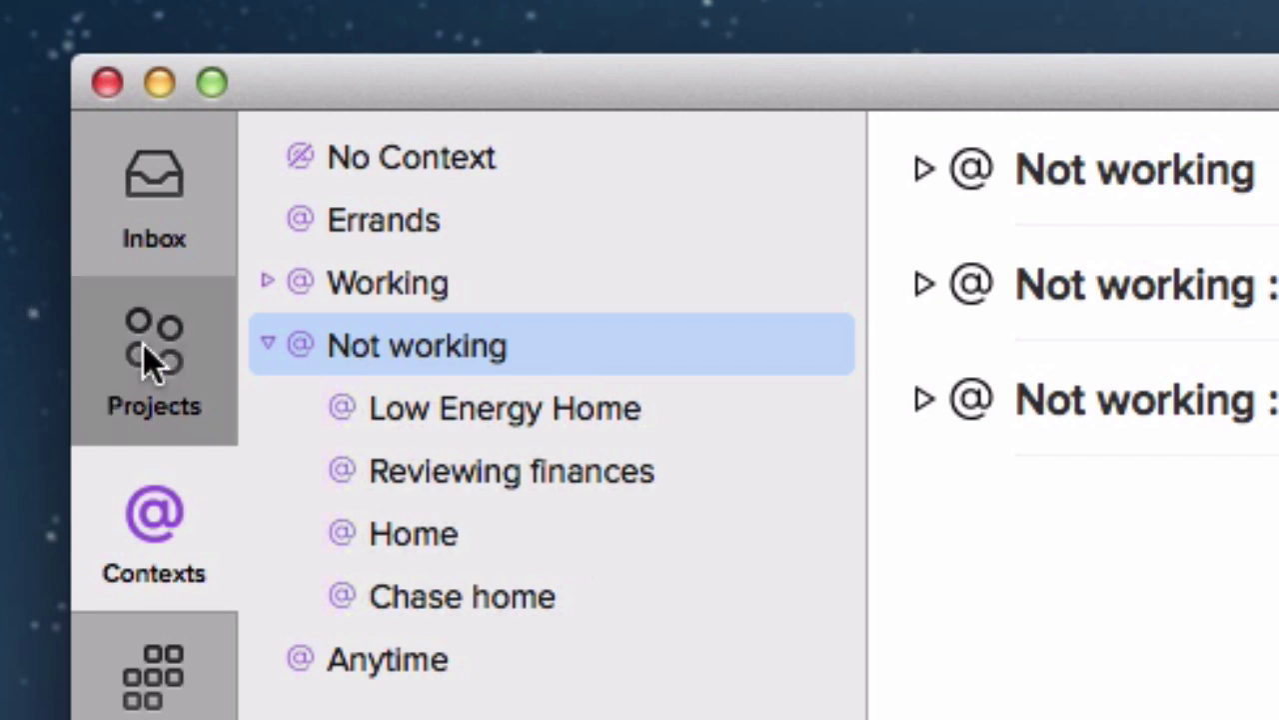
{"action": "left_click", "coordinate": [300, 165]}
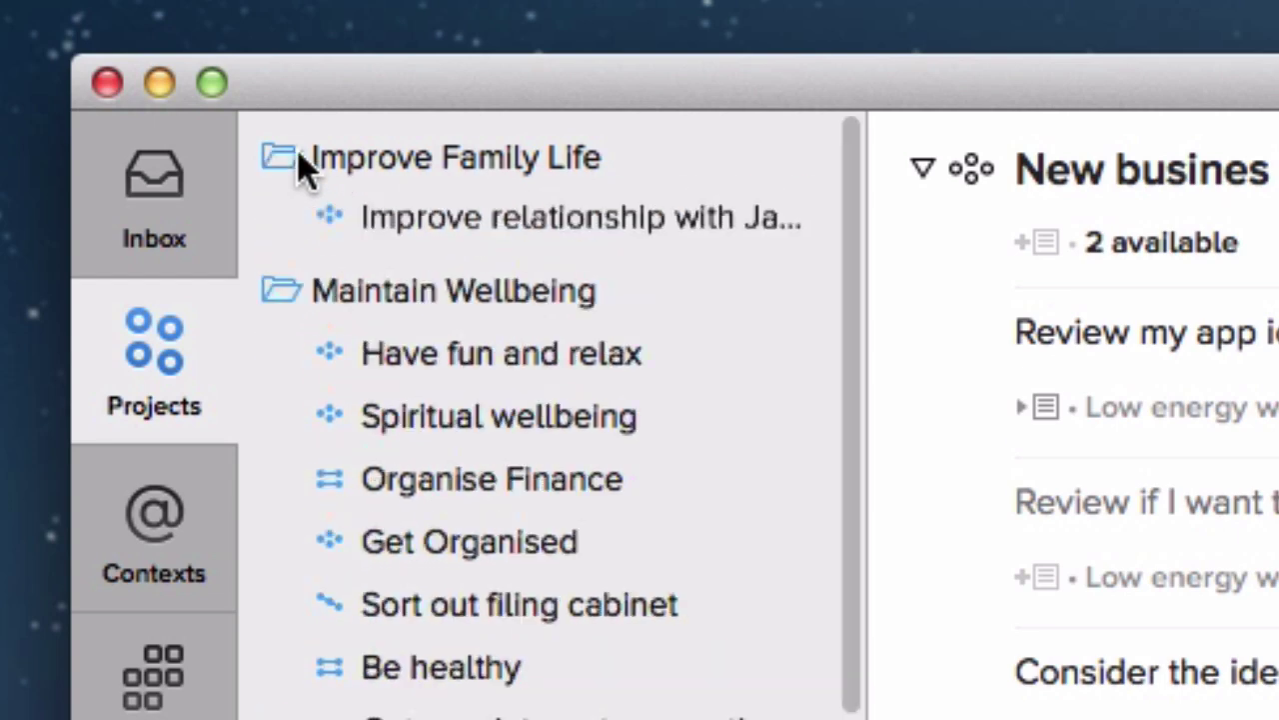
{"action": "left_click", "coordinate": [300, 165]}
{"action": "left_click", "coordinate": [300, 165]}
{"action": "left_click", "coordinate": [286, 218]}
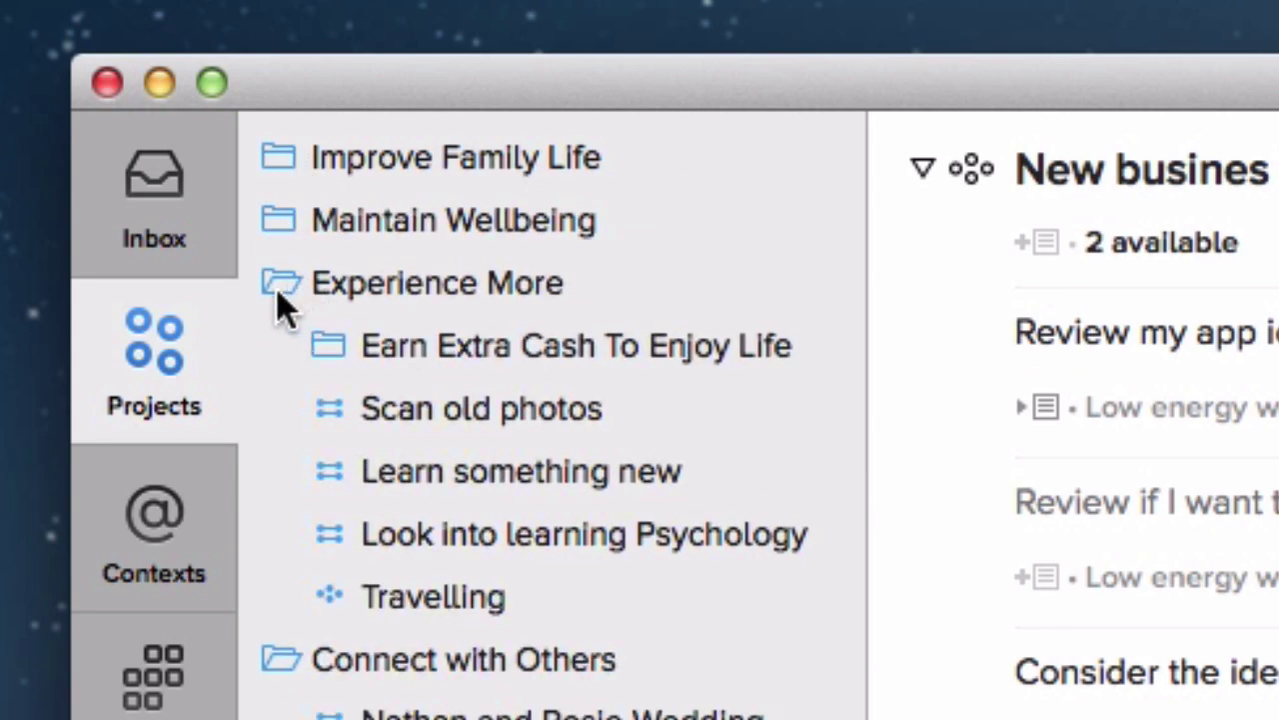
{"action": "left_click", "coordinate": [280, 288]}
{"action": "left_click", "coordinate": [279, 343]}
{"action": "left_click", "coordinate": [281, 410]}
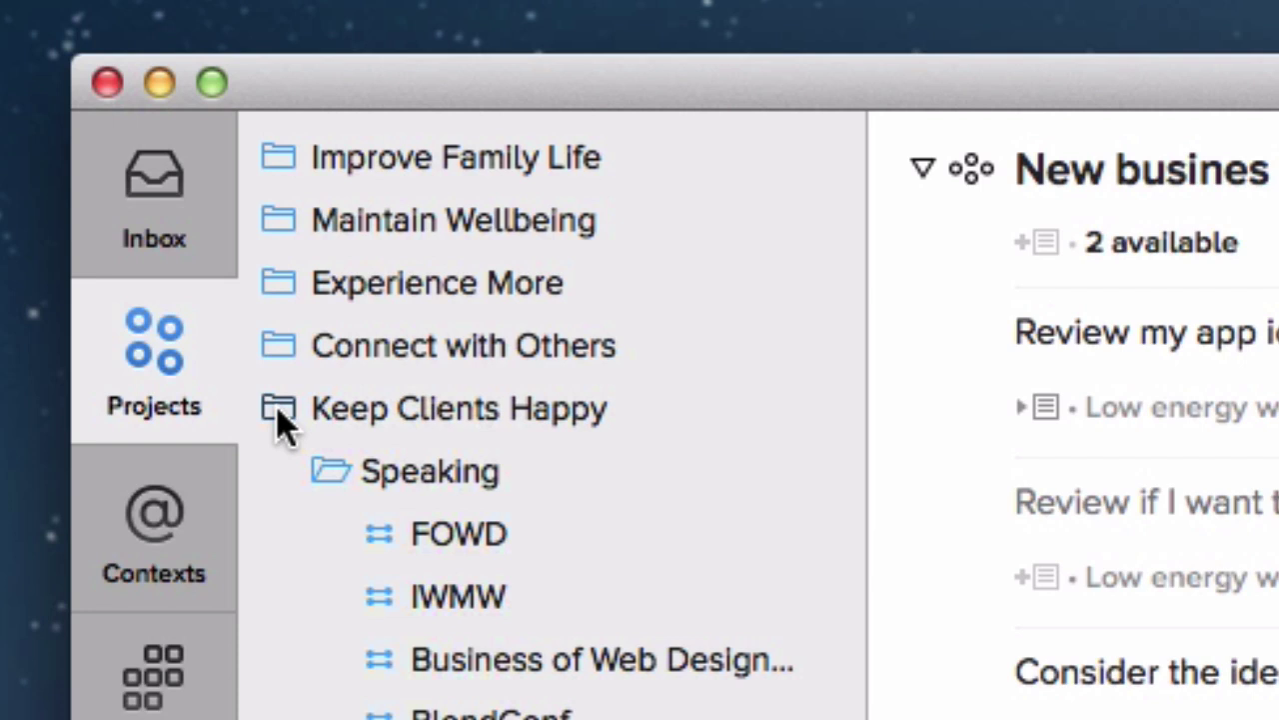
{"action": "left_click", "coordinate": [281, 472]}
{"action": "left_click", "coordinate": [287, 535]}
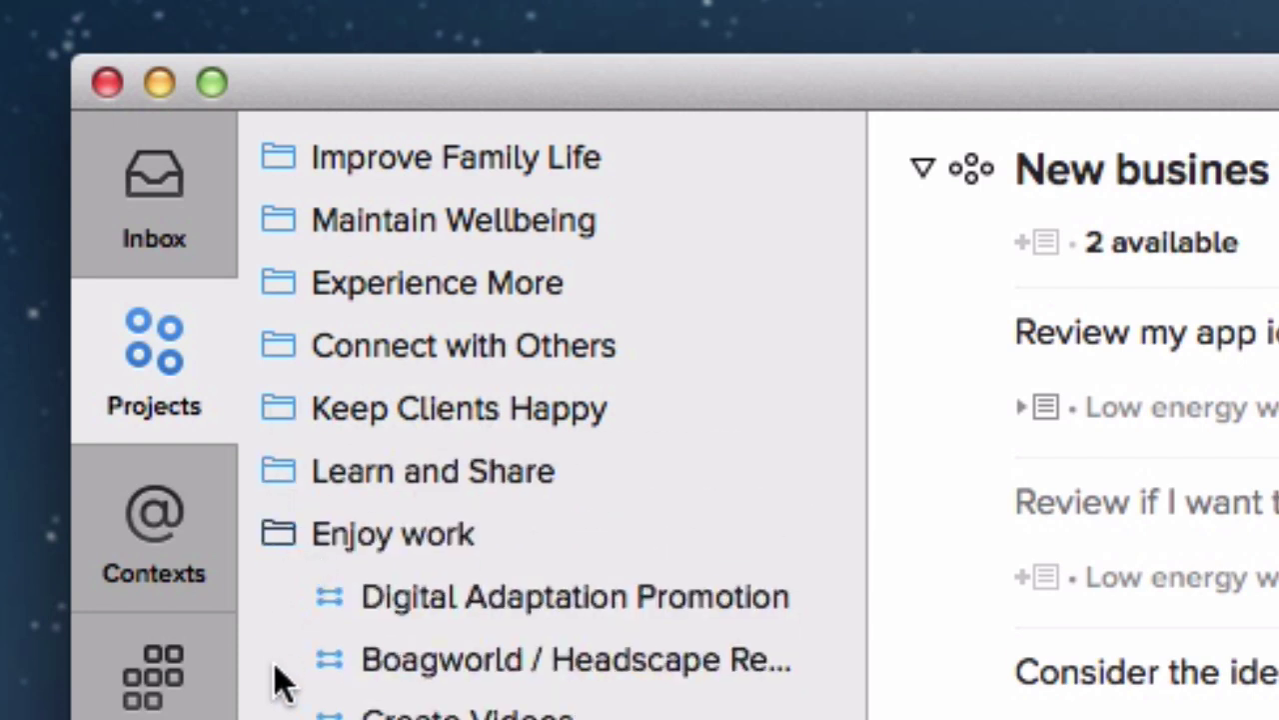
{"action": "left_click", "coordinate": [272, 602]}
{"action": "left_click", "coordinate": [282, 662]}
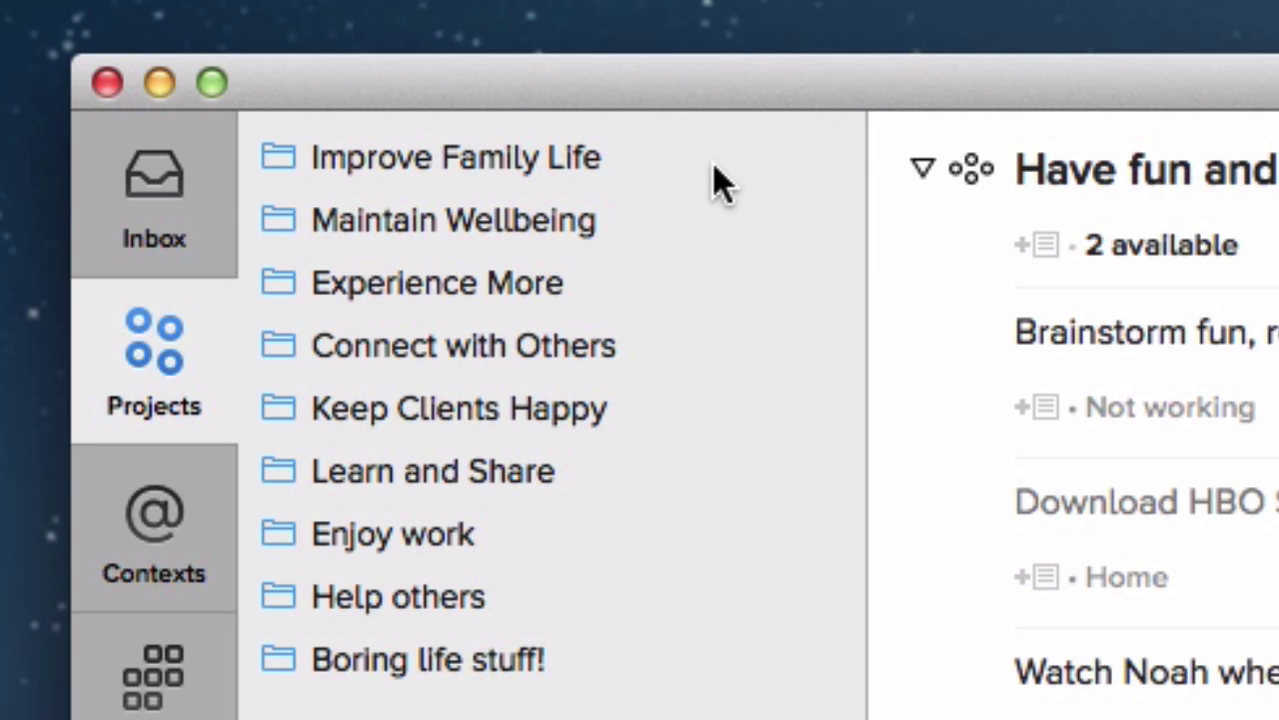
Select the Boring life stuff! folder and expand it to reveal Home Maintenance
{"action": "left_click", "coordinate": [366, 661]}
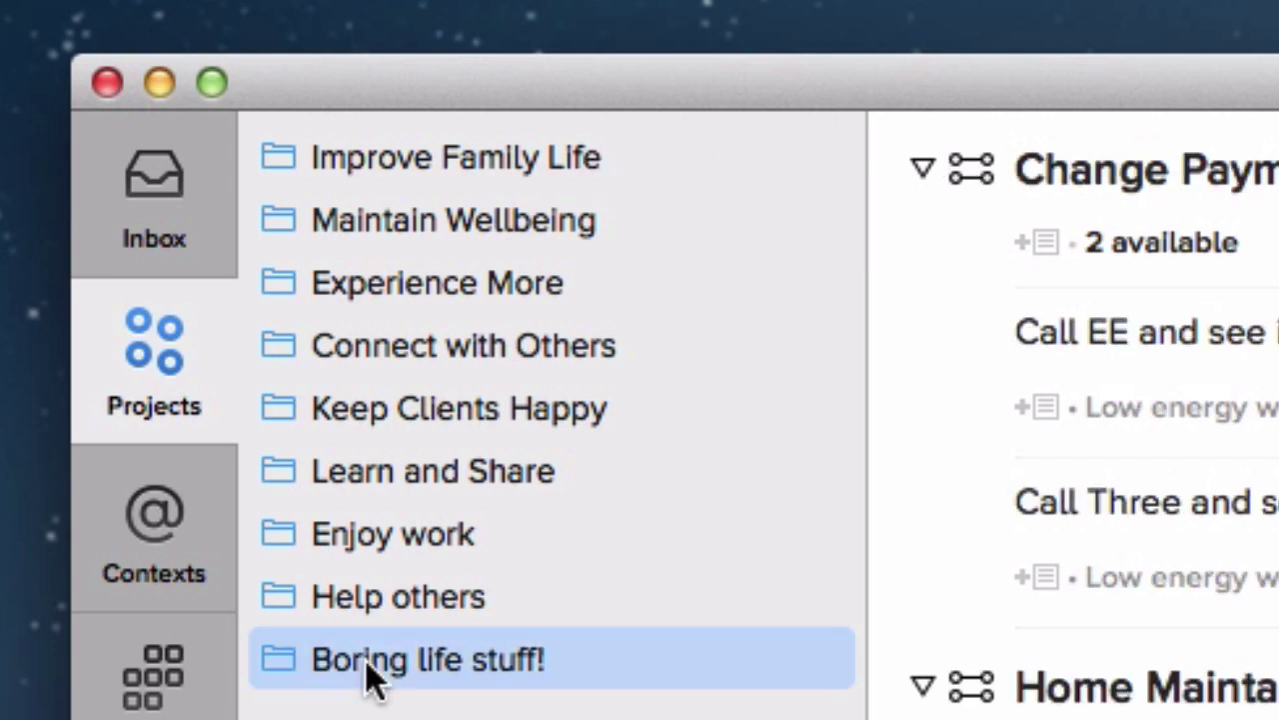
{"action": "left_click", "coordinate": [271, 657]}
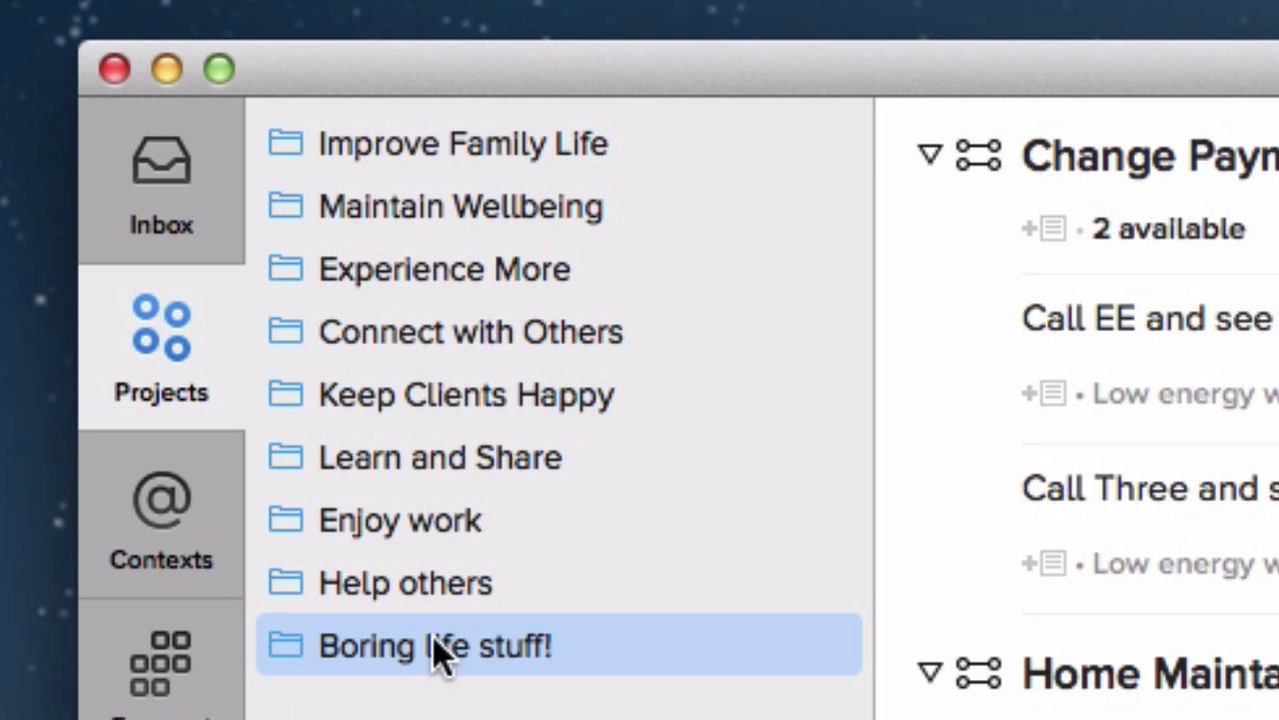
Browse Help others and Enjoy work, then collapse both Improve Family Life relationship projects
{"action": "left_click", "coordinate": [414, 585]}
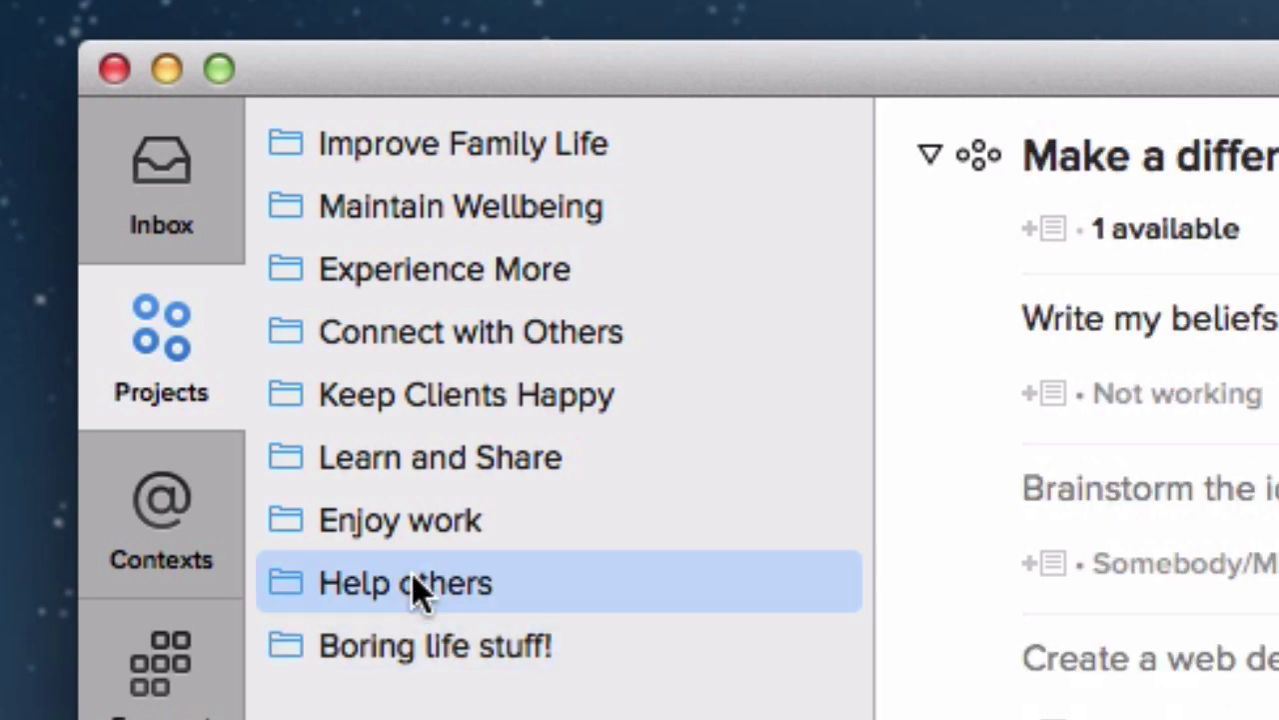
{"action": "left_click", "coordinate": [384, 518]}
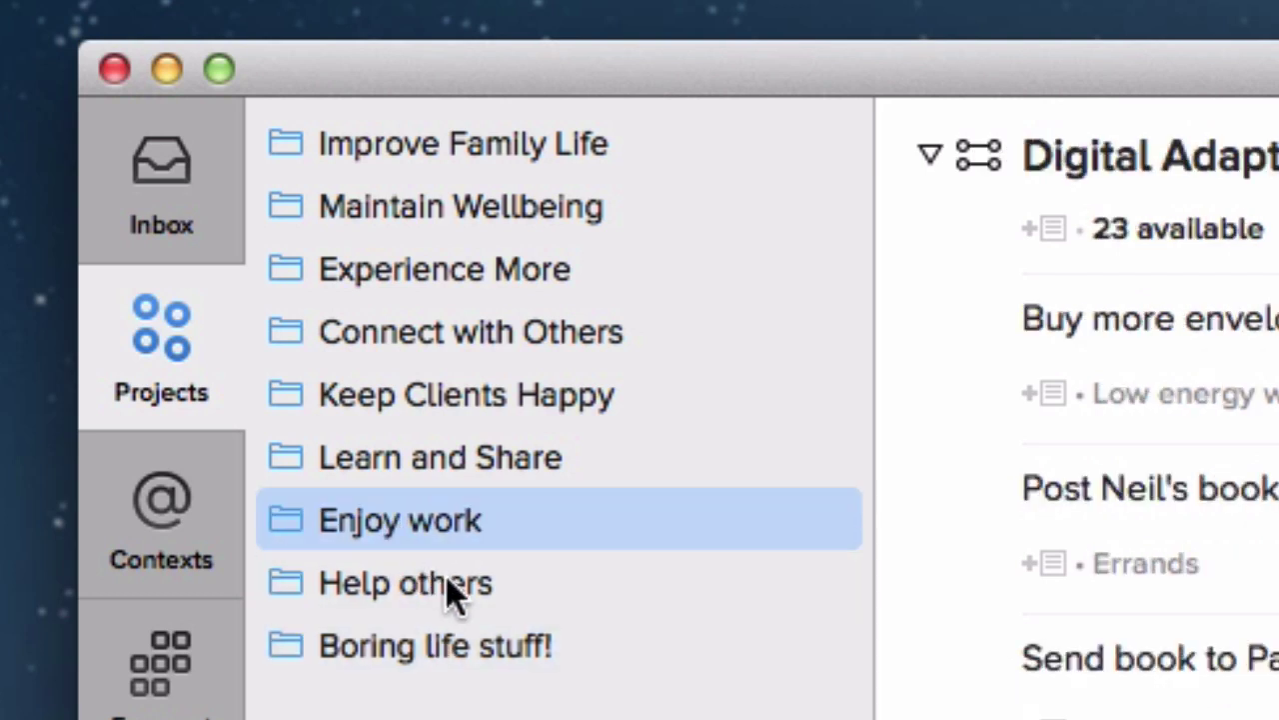
{"action": "left_click", "coordinate": [458, 145]}
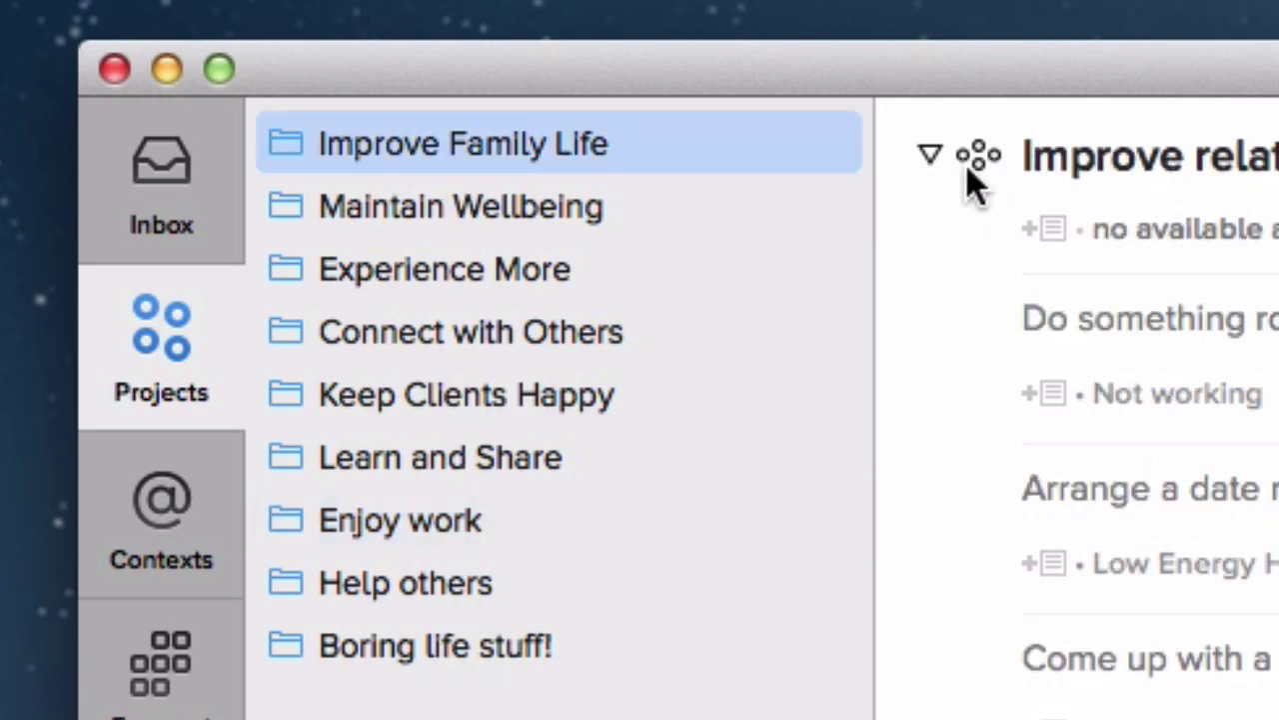
{"action": "left_click", "coordinate": [929, 157]}
{"action": "left_click", "coordinate": [932, 334]}
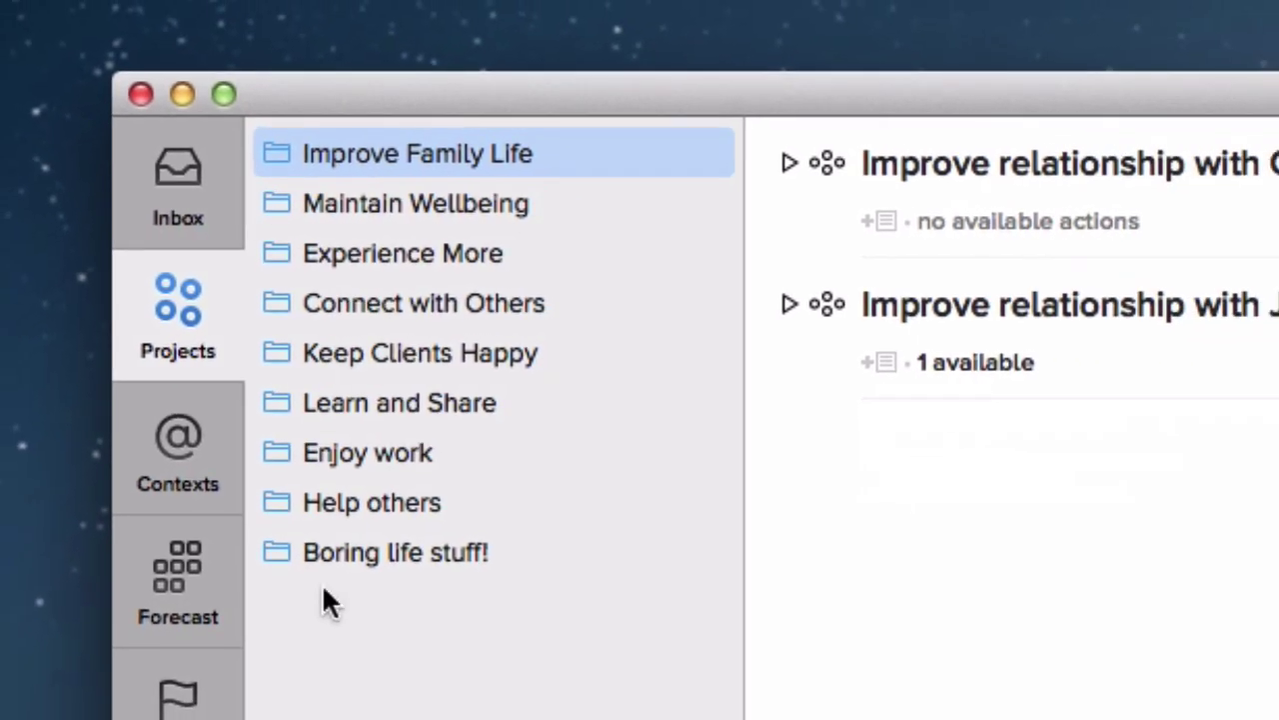
In Forecast, complete today's birthday task and collapse the Today through Thu 3 Apr sections
{"action": "left_click", "coordinate": [193, 572]}
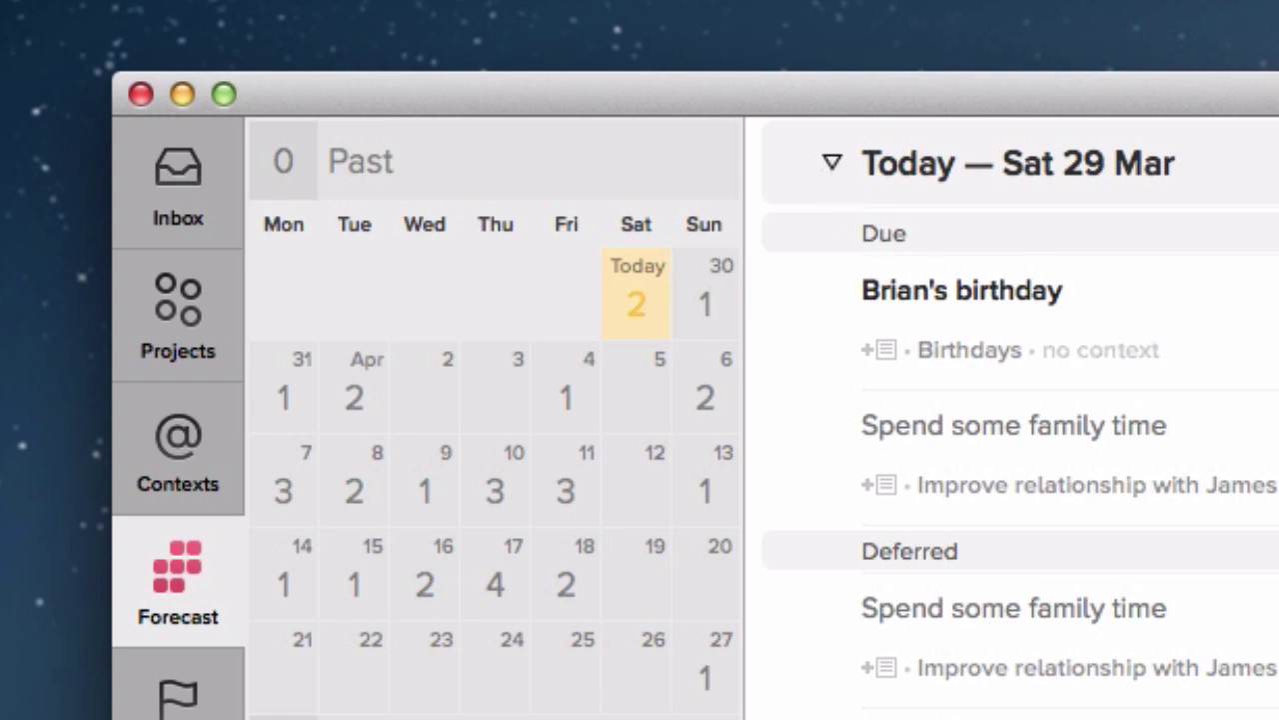
{"action": "key", "text": "super+k"}
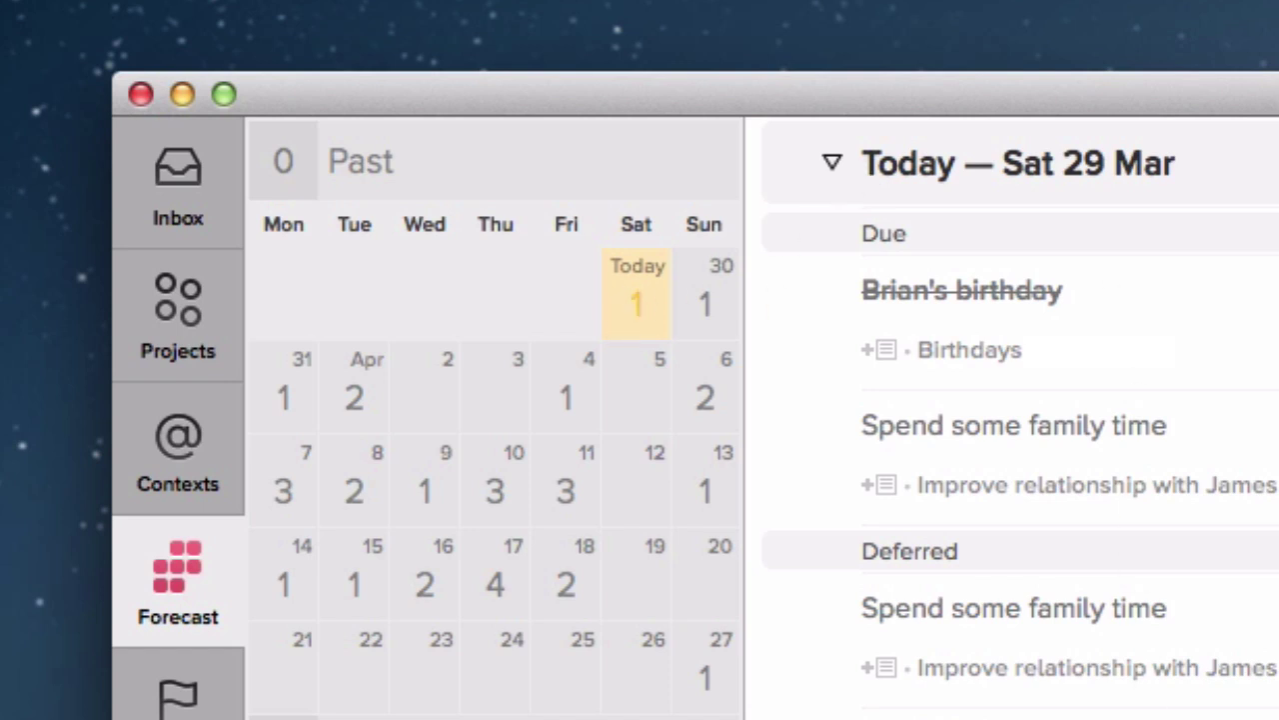
{"action": "left_click", "coordinate": [833, 165]}
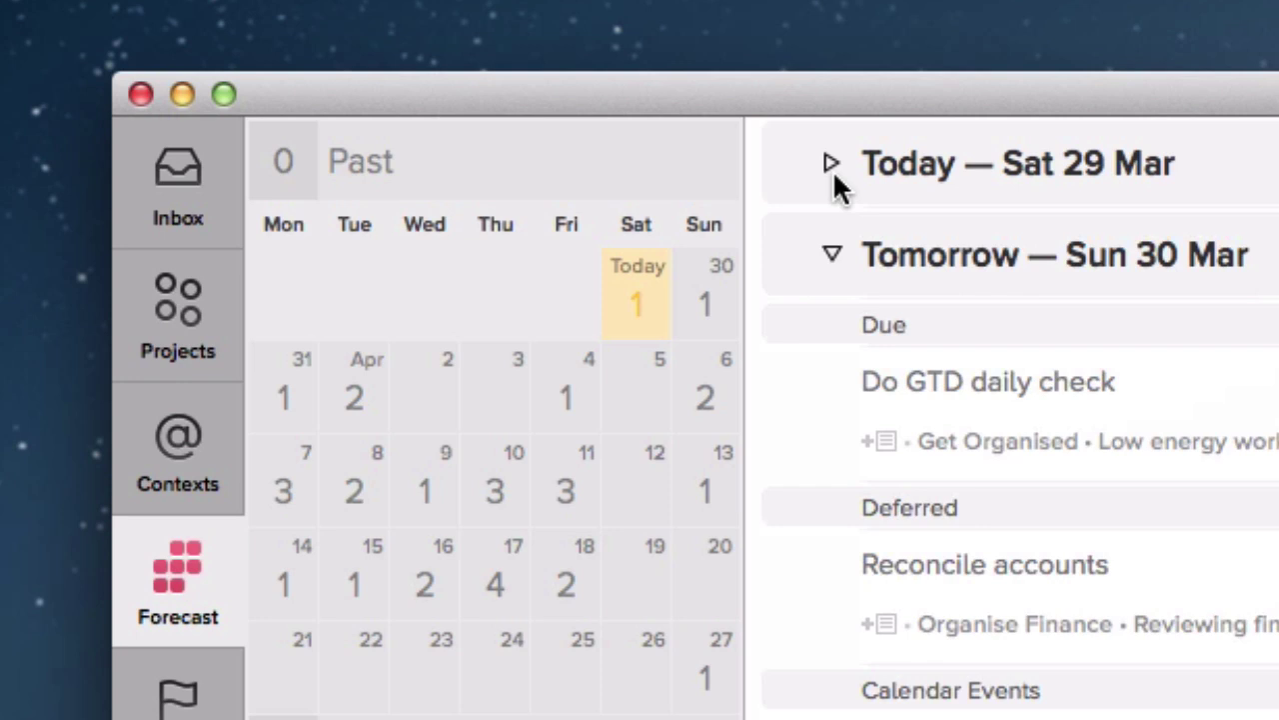
{"action": "left_click", "coordinate": [833, 253]}
{"action": "left_click", "coordinate": [834, 345]}
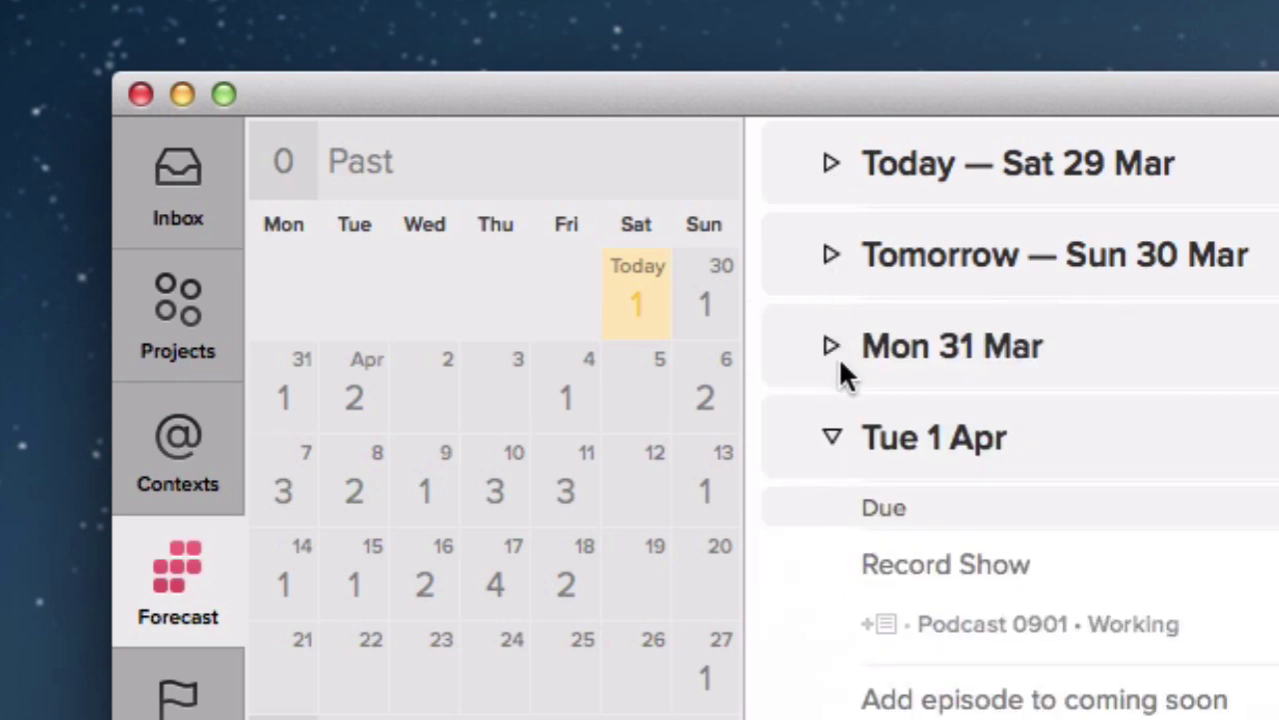
{"action": "left_click", "coordinate": [831, 436]}
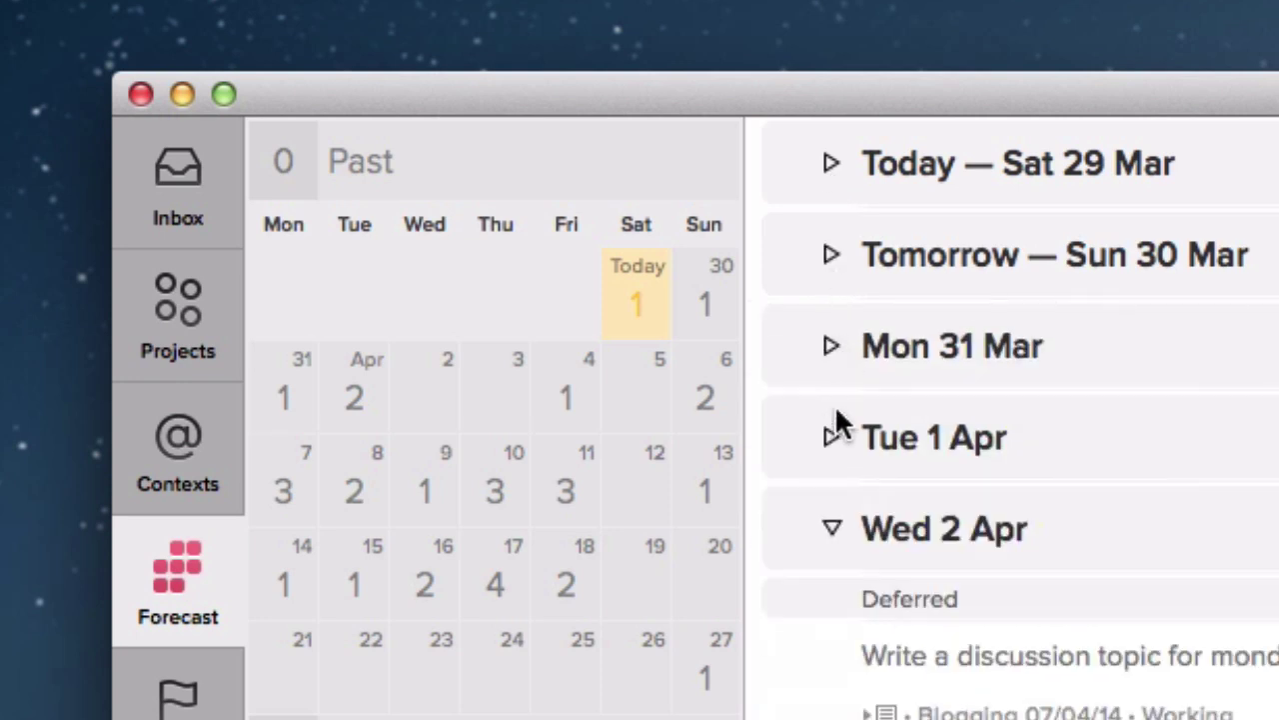
{"action": "left_click", "coordinate": [832, 530]}
{"action": "left_click", "coordinate": [833, 618]}
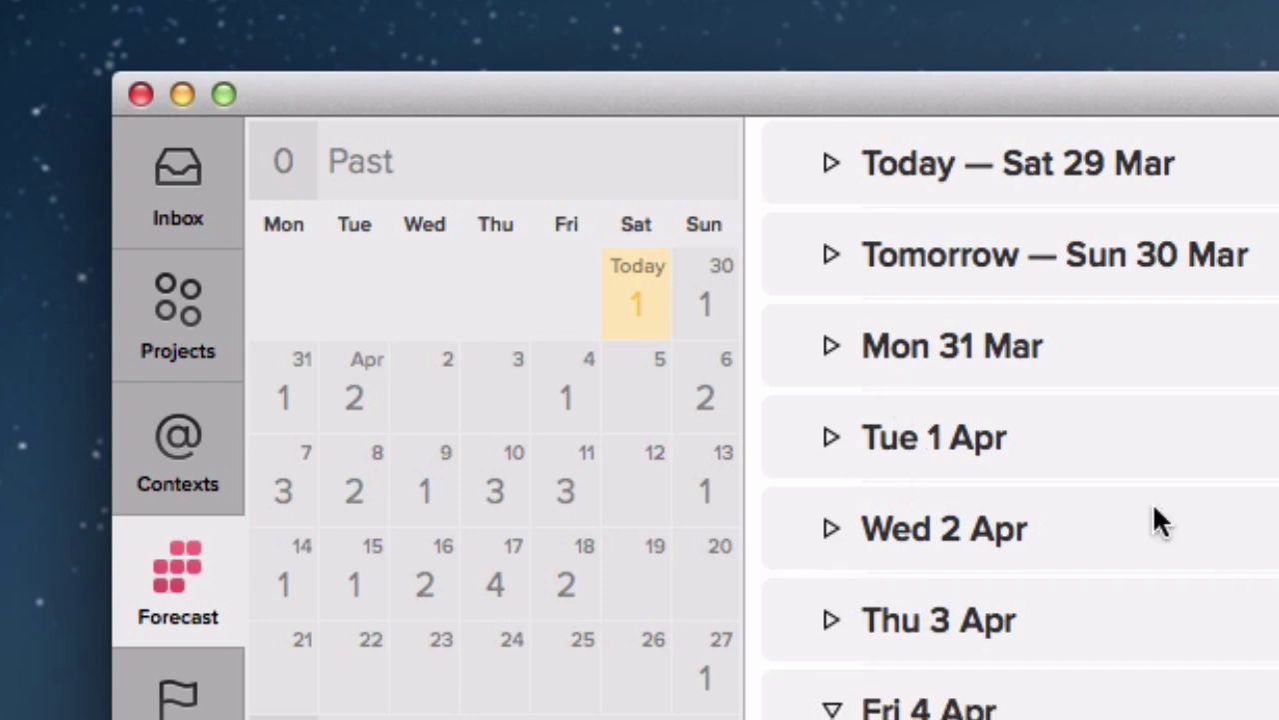
Show Wed 2 Apr's items, then expand Today, Sat 29 Mar, and select Spend some family time
{"action": "left_click", "coordinate": [430, 405]}
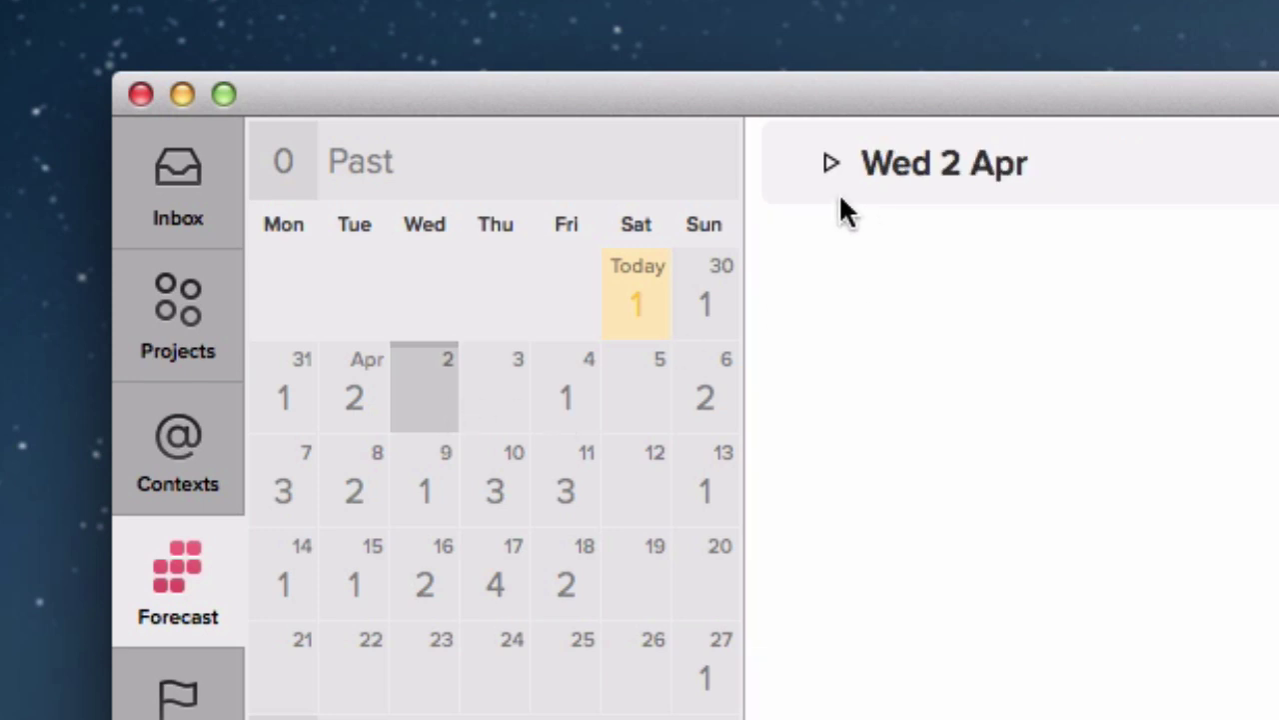
{"action": "left_click", "coordinate": [830, 166]}
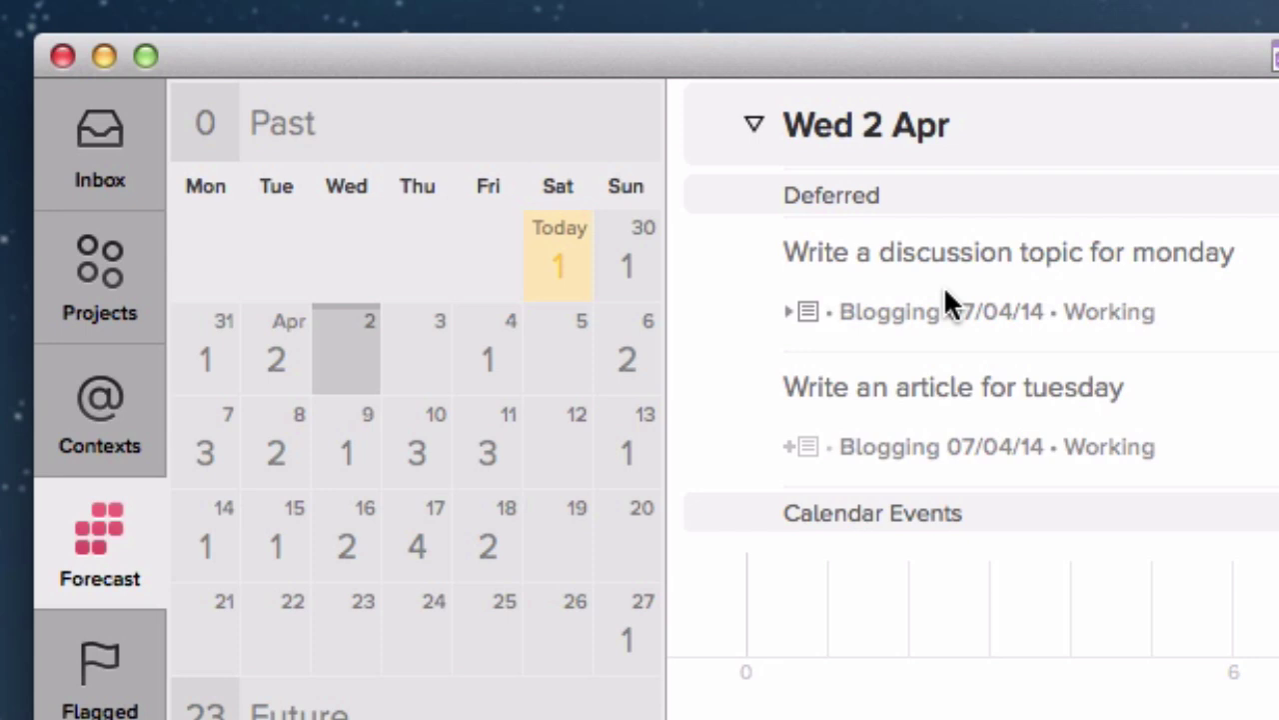
{"action": "left_click", "coordinate": [566, 248]}
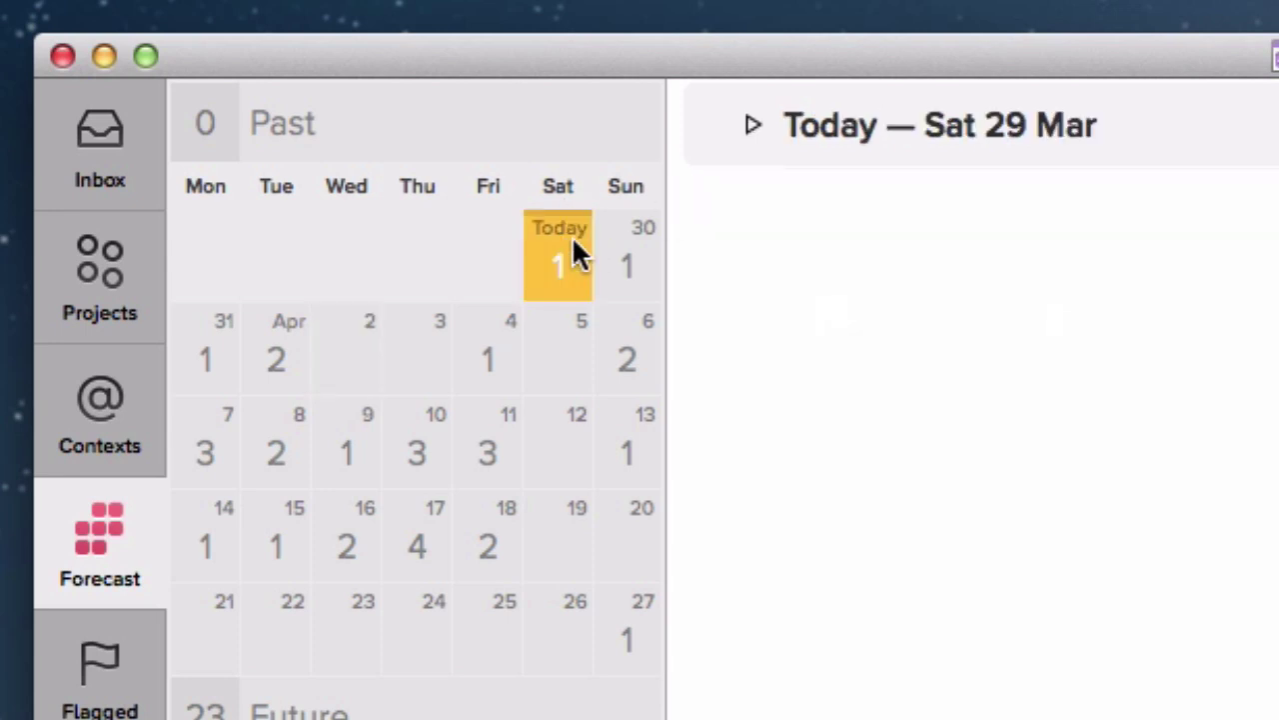
{"action": "left_click", "coordinate": [755, 124]}
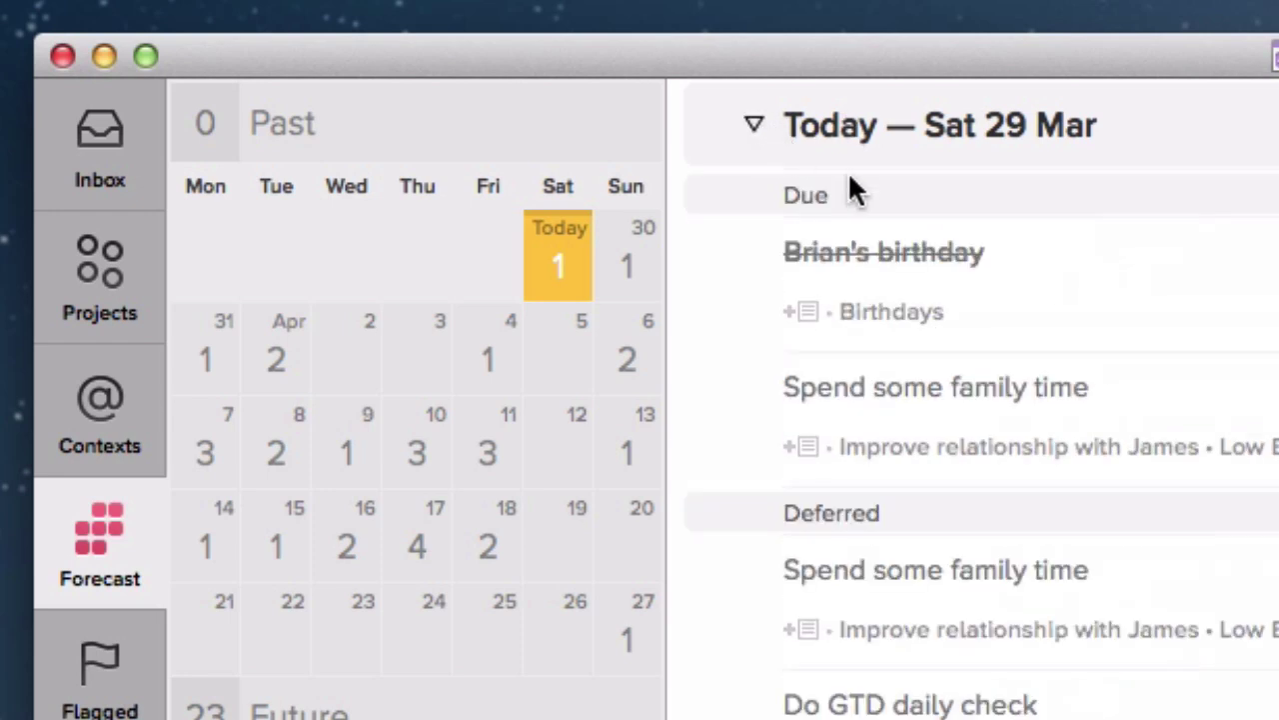
{"action": "left_click", "coordinate": [1066, 368]}
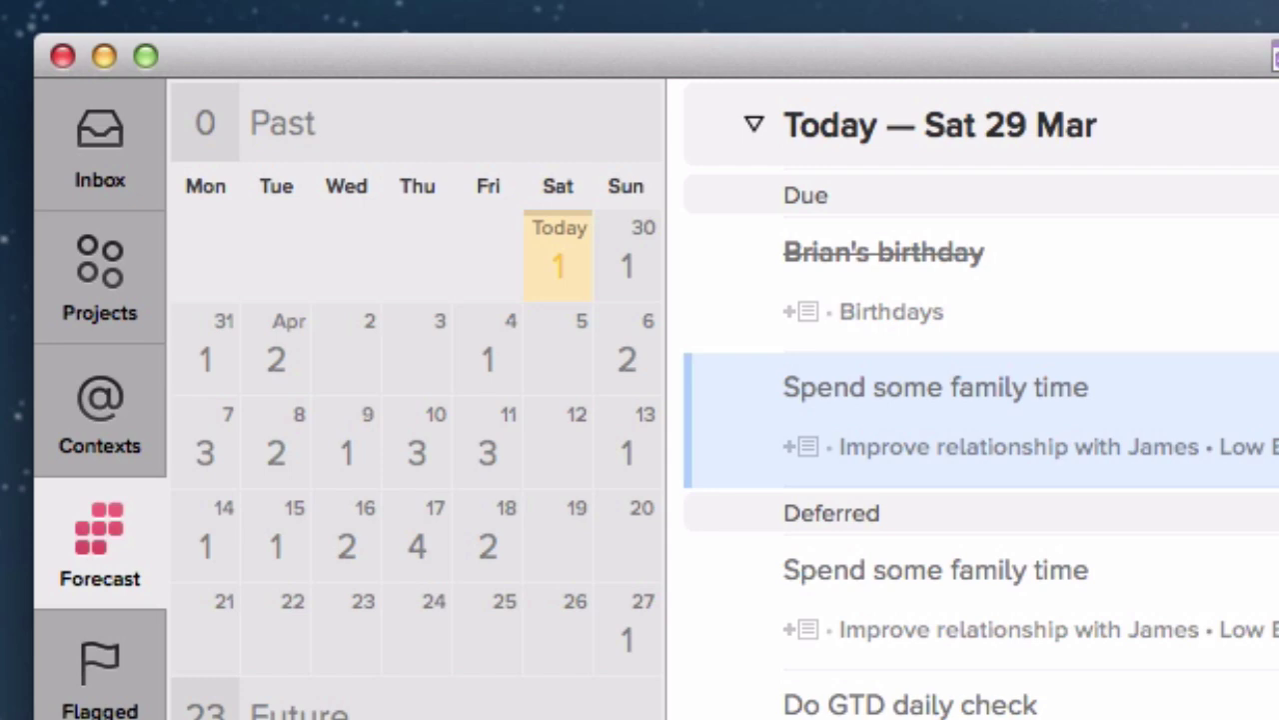
Browse the Contexts task list and Flagged tasks, then open Review listing FOWD and IWMW
{"action": "key", "text": "super+3"}
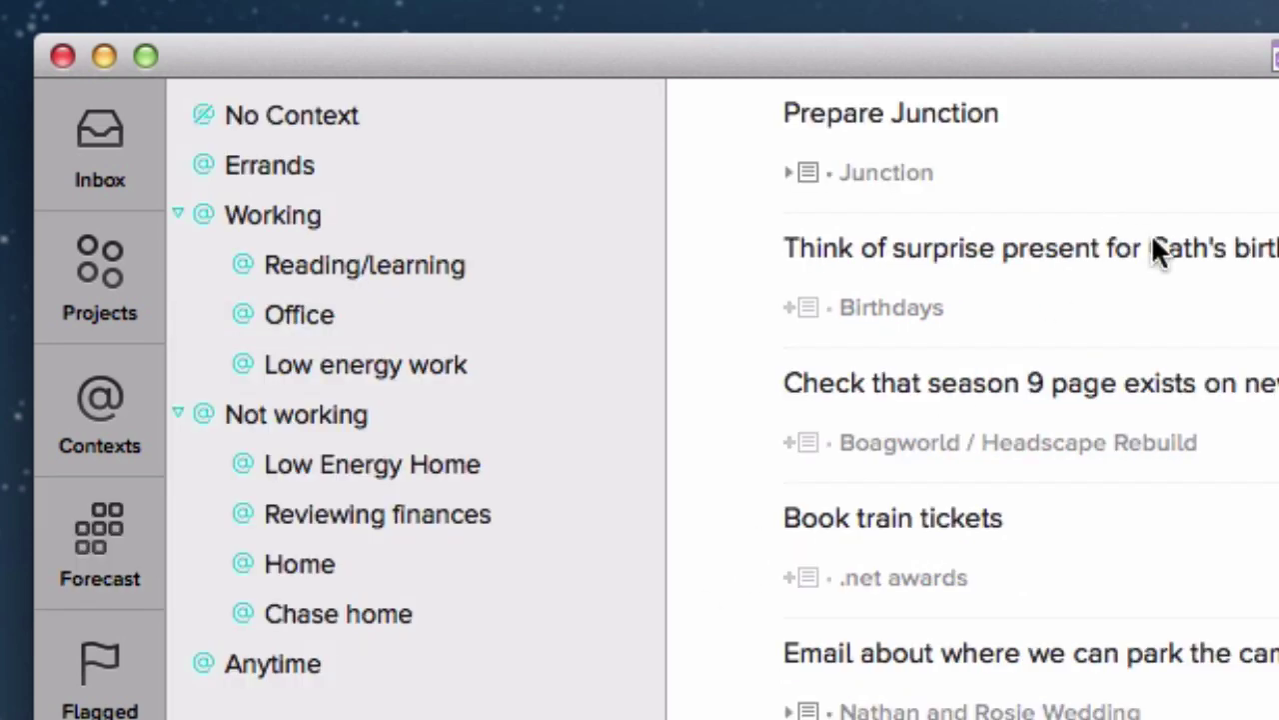
{"action": "scroll", "coordinate": [1156, 285], "scroll_direction": "down", "scroll_amount": 20}
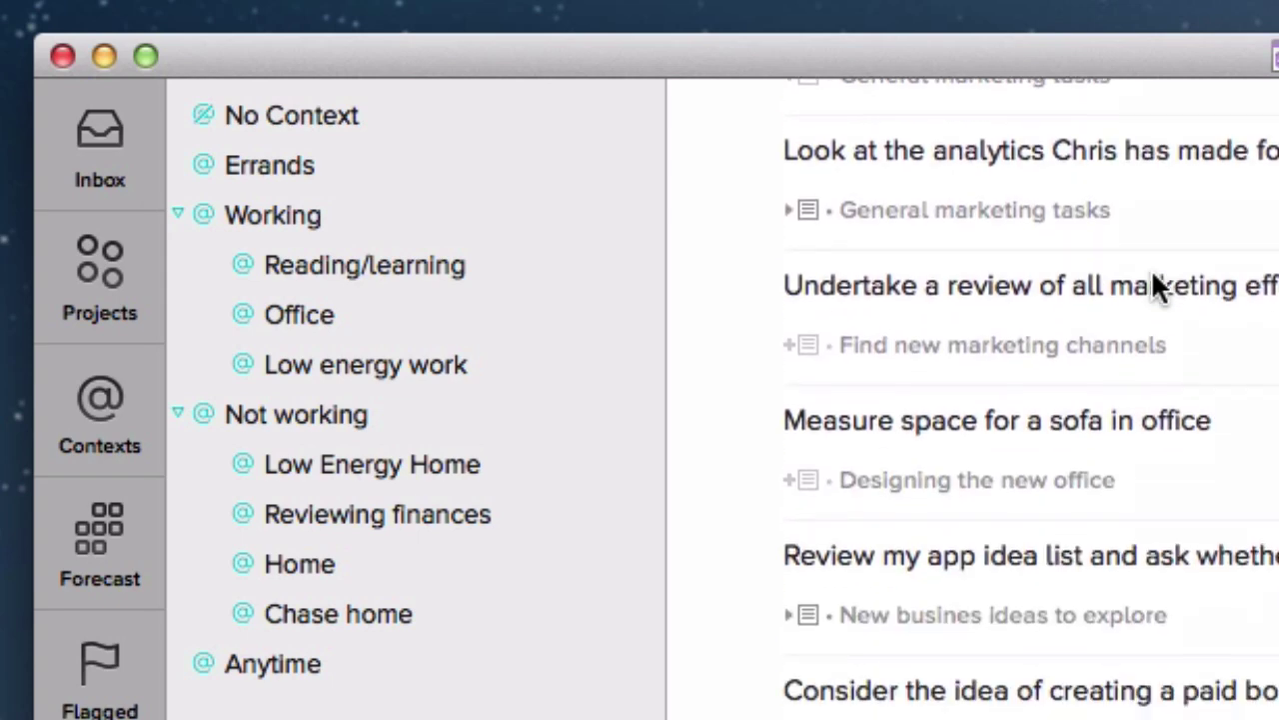
{"action": "scroll", "coordinate": [1154, 282], "scroll_direction": "down", "scroll_amount": 10}
{"action": "scroll", "coordinate": [1157, 286], "scroll_direction": "up", "scroll_amount": 1}
{"action": "scroll", "coordinate": [1156, 286], "scroll_direction": "up", "scroll_amount": 15}
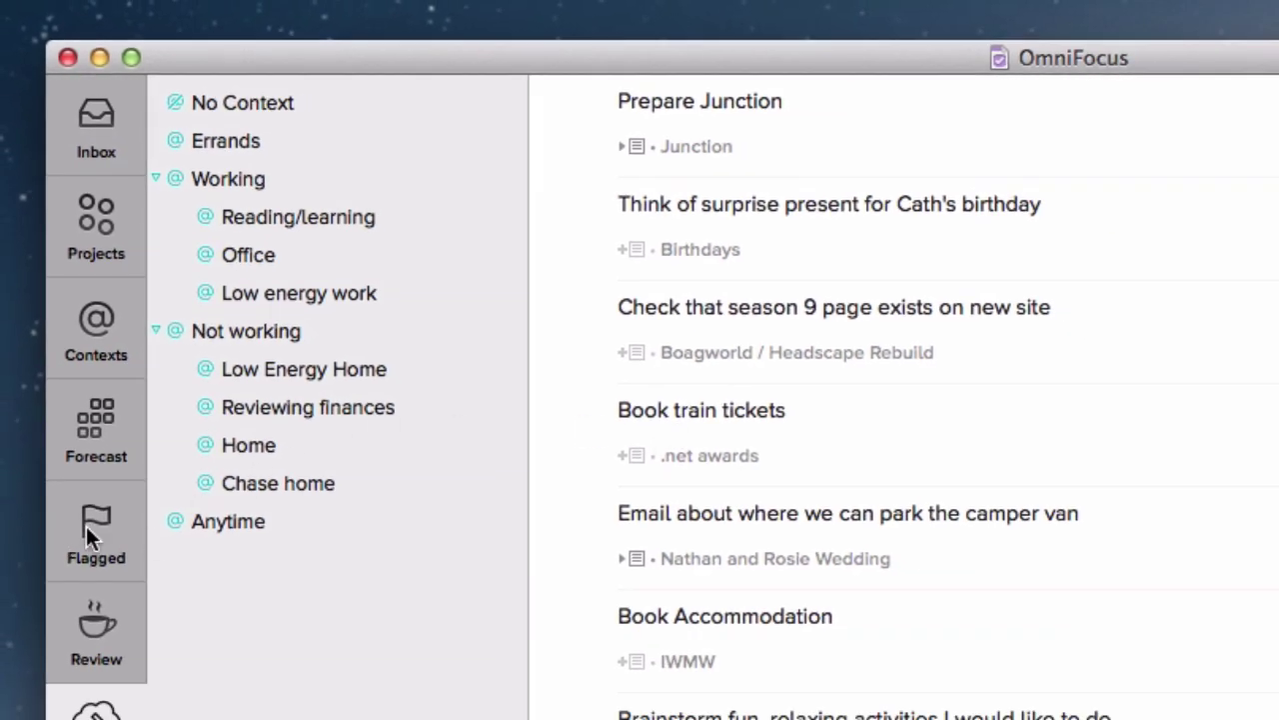
{"action": "left_click", "coordinate": [86, 525]}
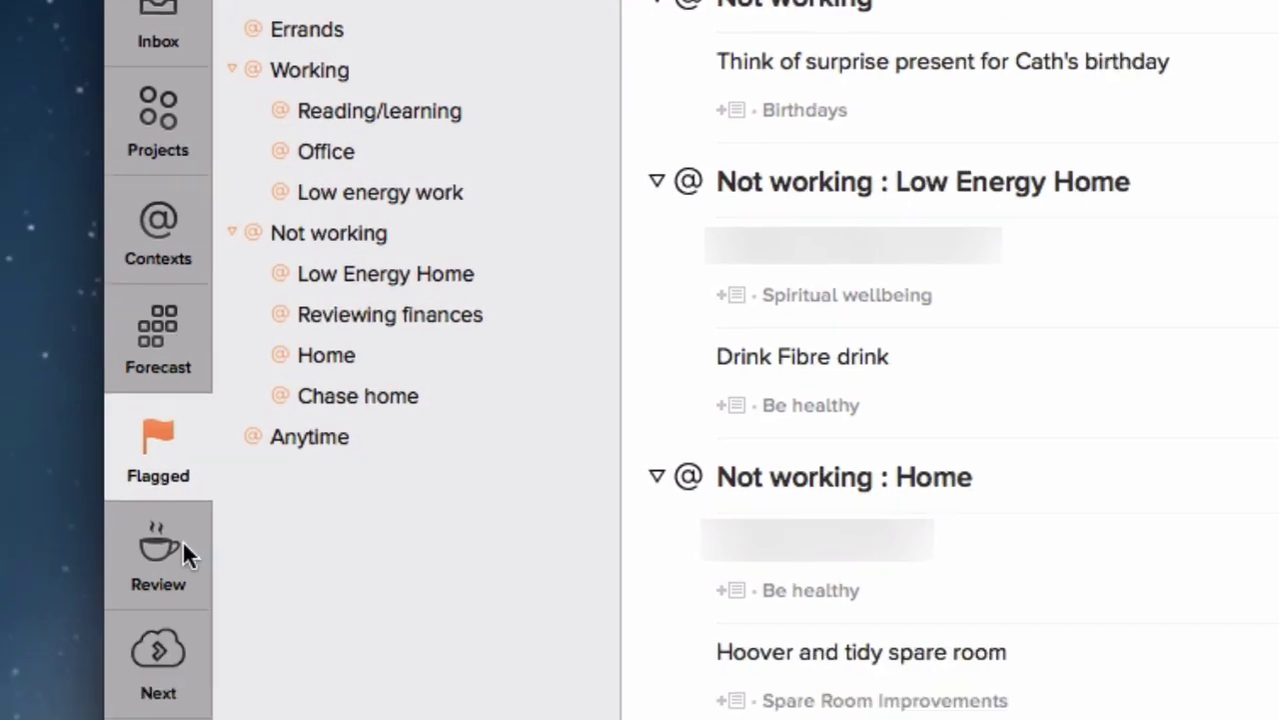
{"action": "left_click", "coordinate": [112, 622]}
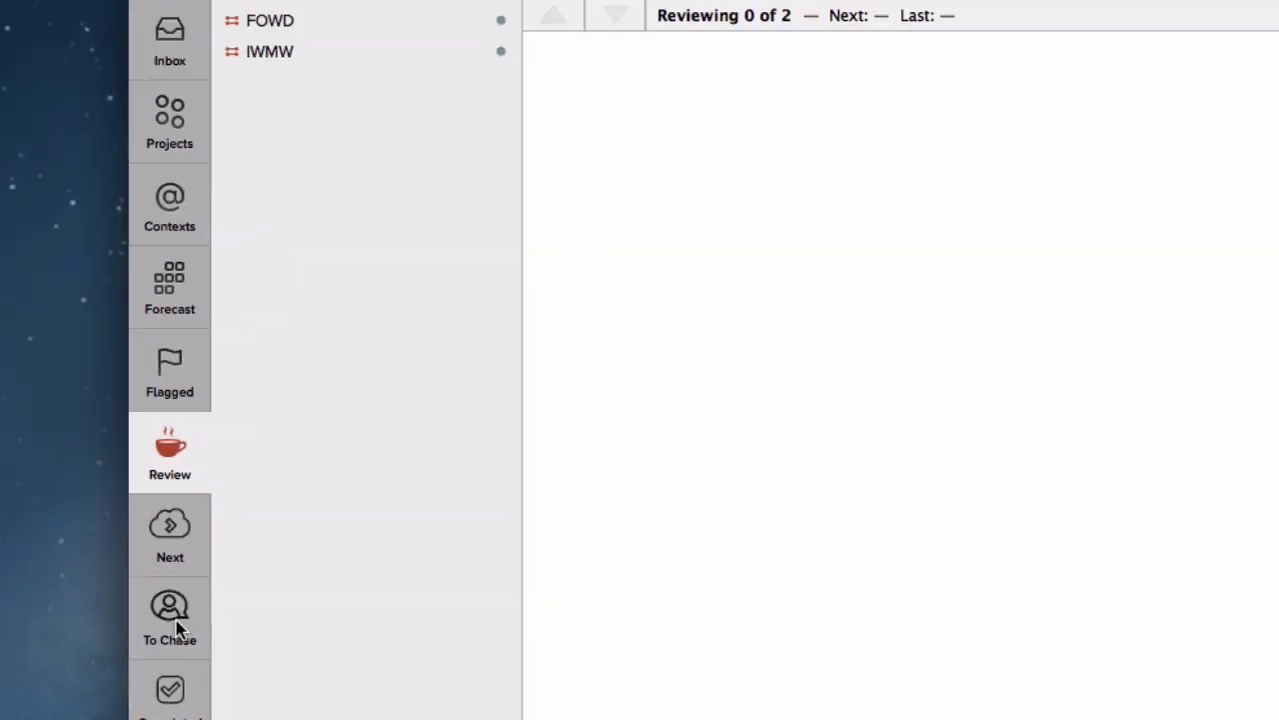
Open the To Chase perspective to see its Chase home tasks
{"action": "left_click", "coordinate": [176, 627]}
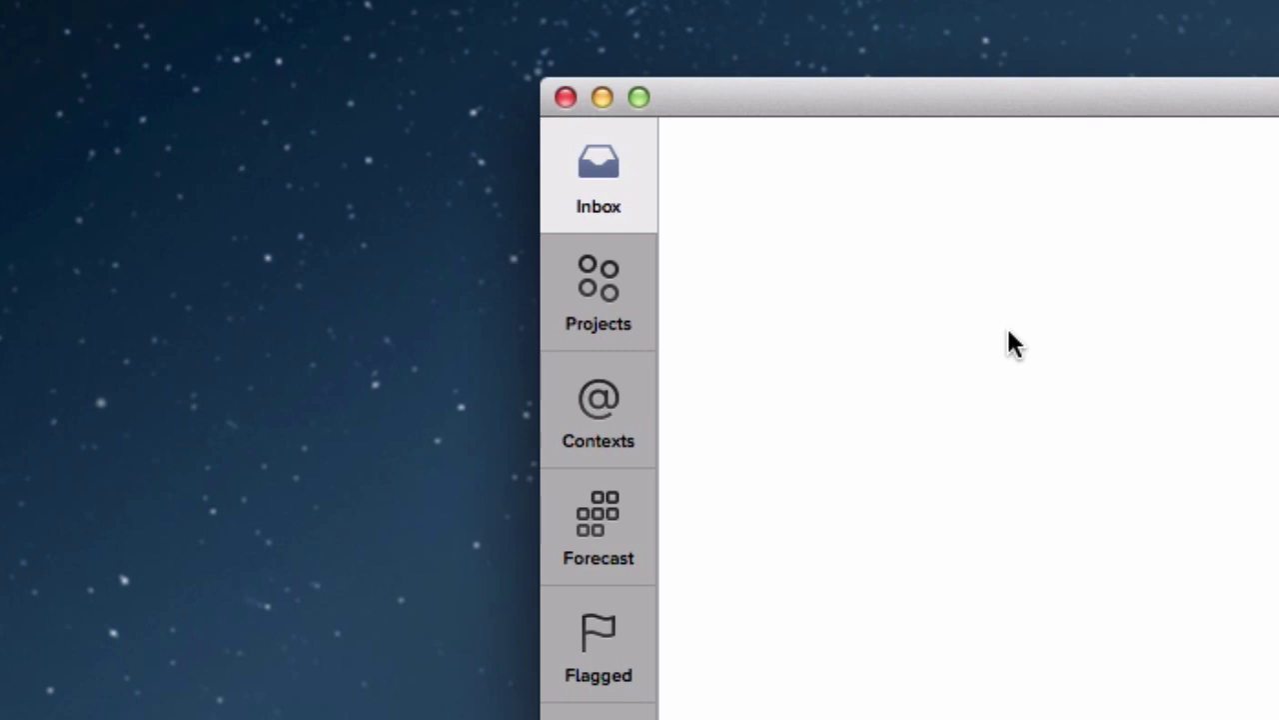
Go through Projects to the Contexts view showing Not working's sub-contexts
{"action": "left_click", "coordinate": [620, 290]}
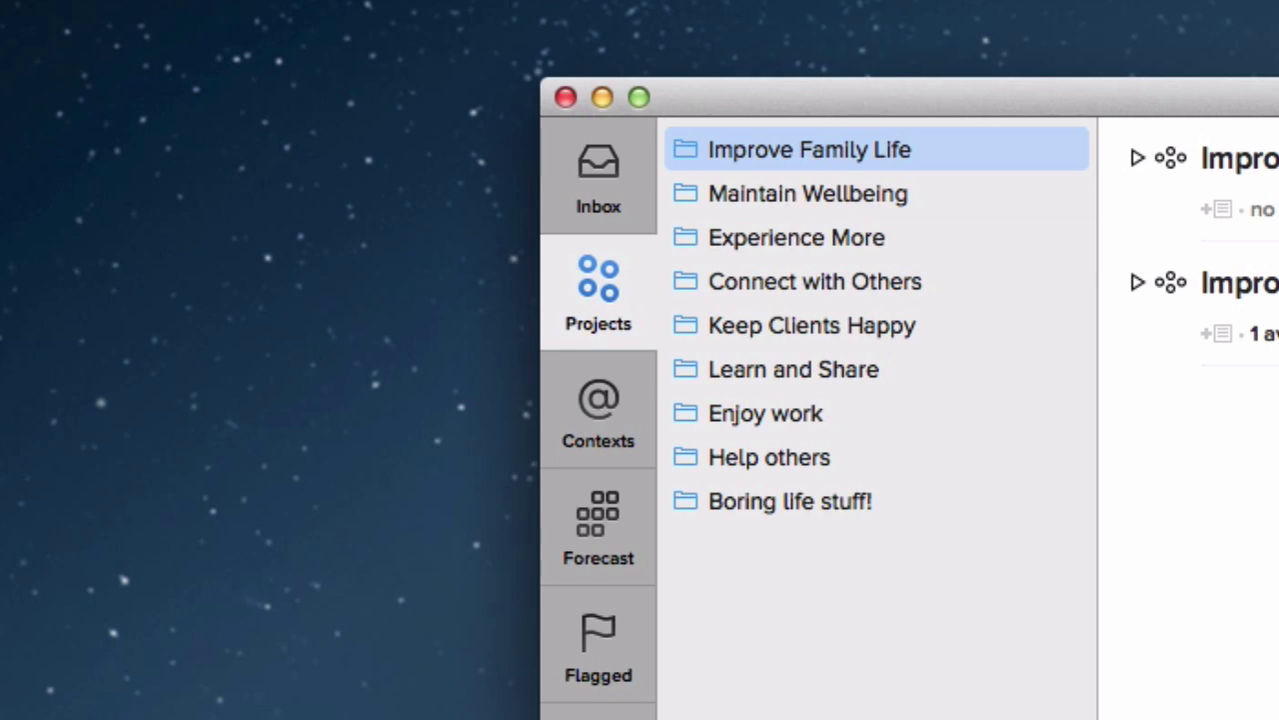
{"action": "left_click", "coordinate": [627, 407]}
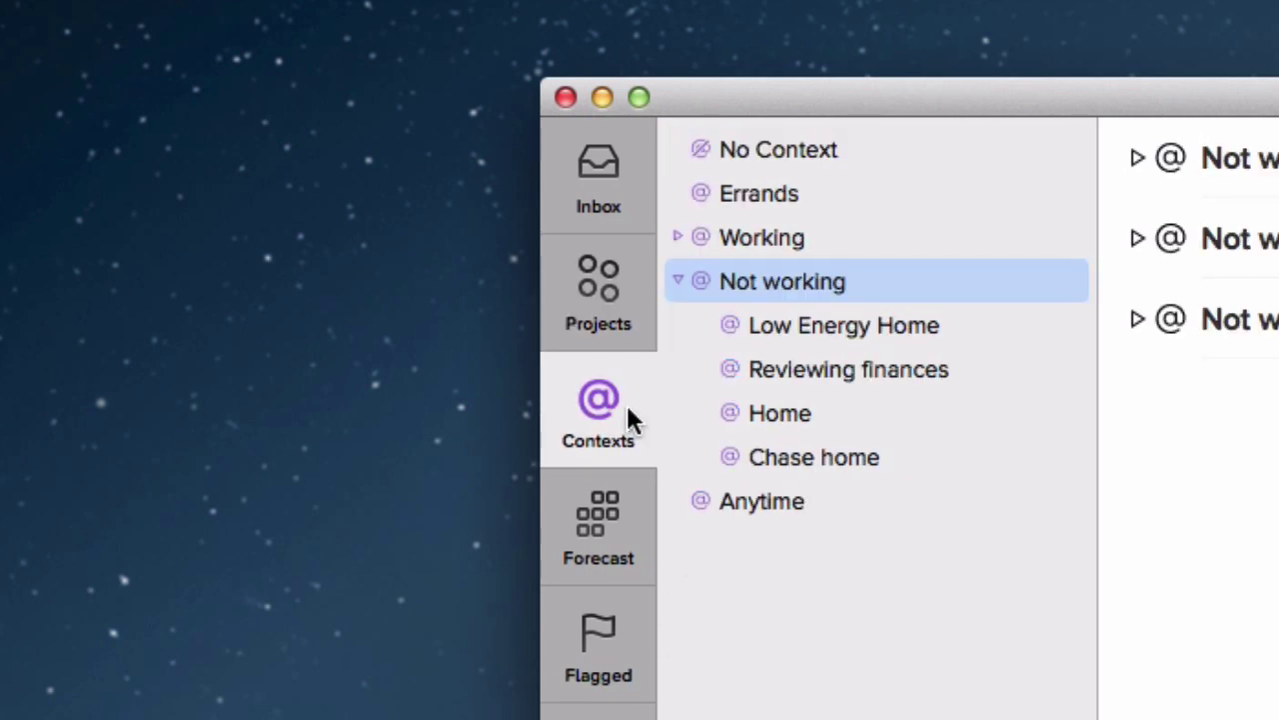